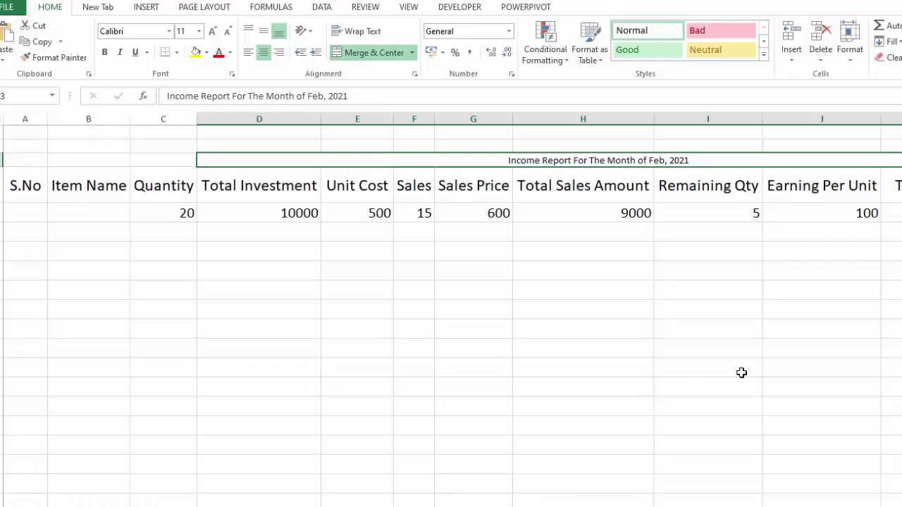
Review the income report's column headings from Unit Cost across to the net earnings column.
{"action": "left_click", "coordinate": [725, 366]}
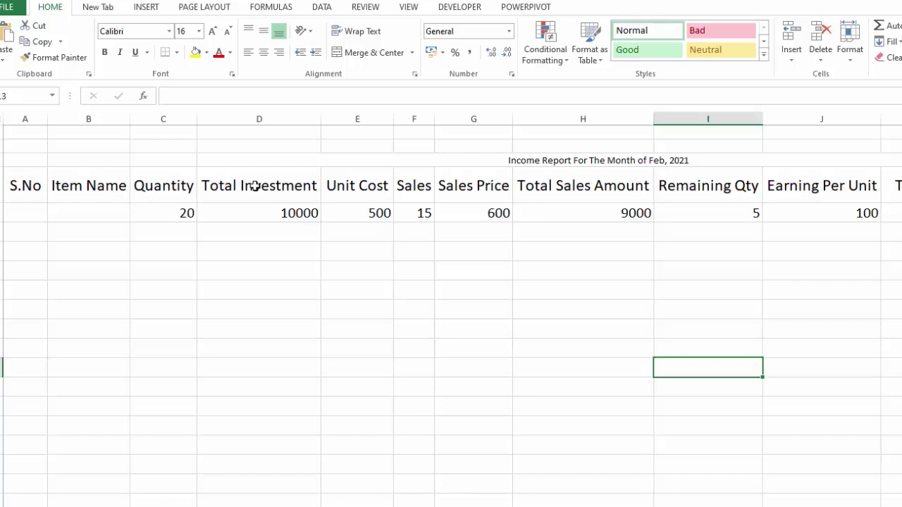
{"action": "left_click", "coordinate": [366, 189]}
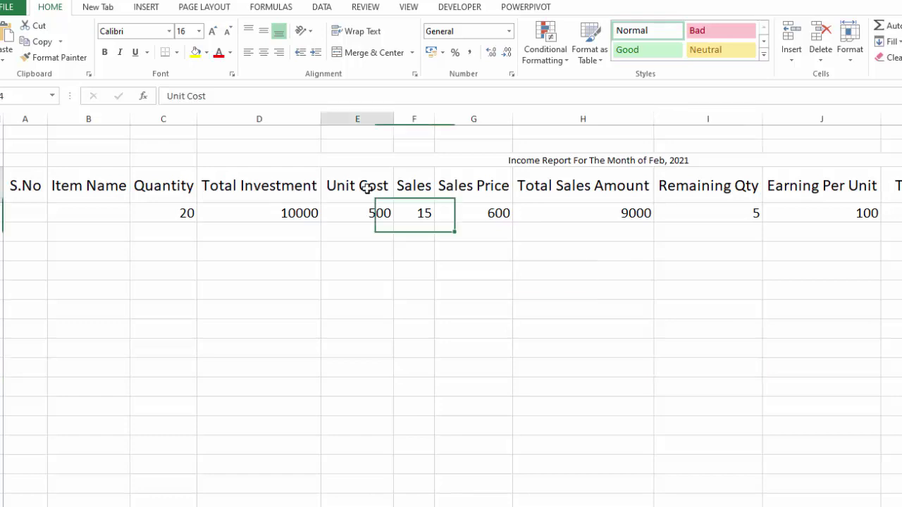
{"action": "left_click", "coordinate": [418, 189]}
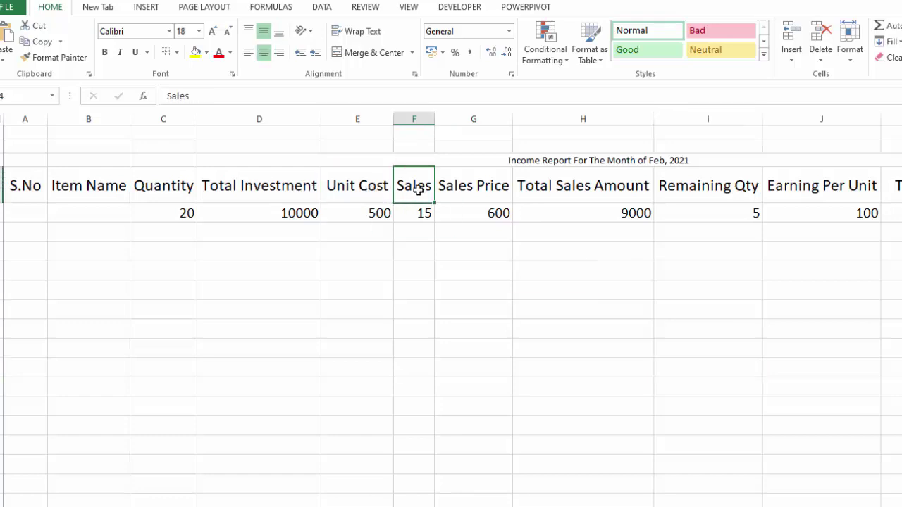
{"action": "left_click", "coordinate": [484, 182]}
{"action": "left_click", "coordinate": [567, 179]}
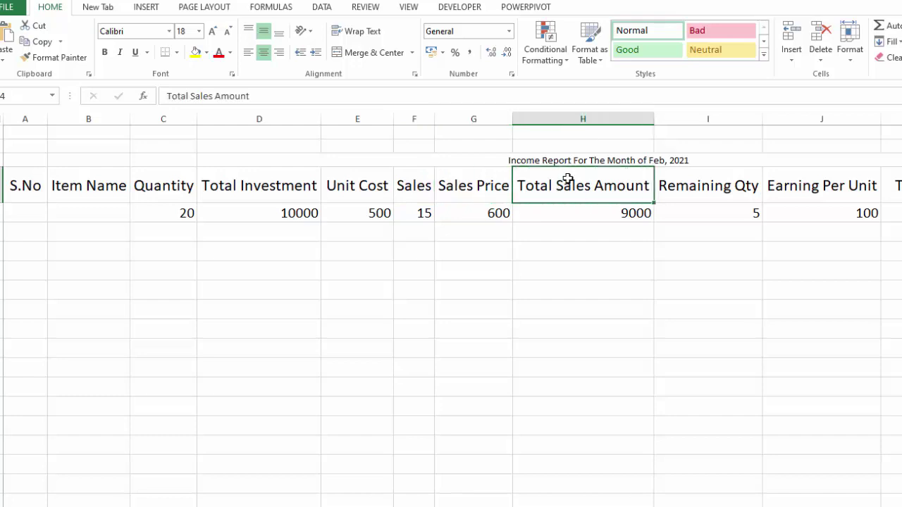
{"action": "left_click", "coordinate": [711, 186]}
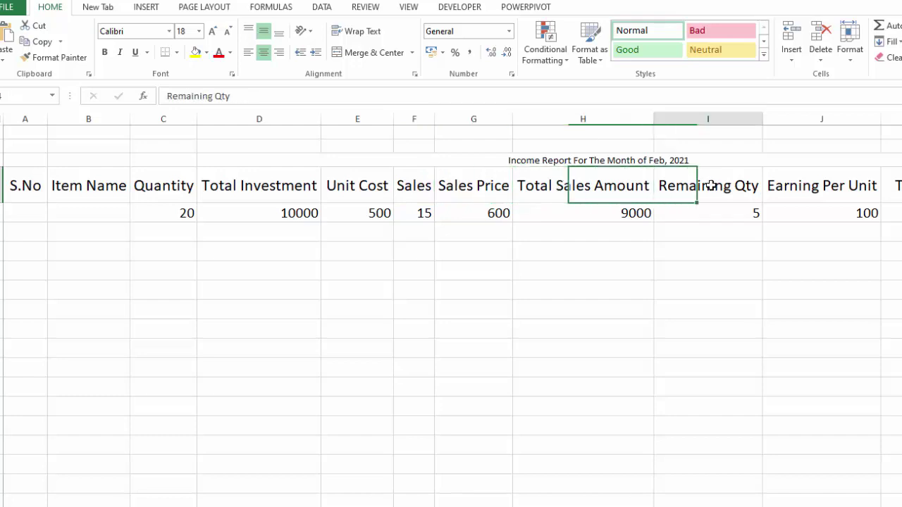
{"action": "left_click", "coordinate": [830, 186]}
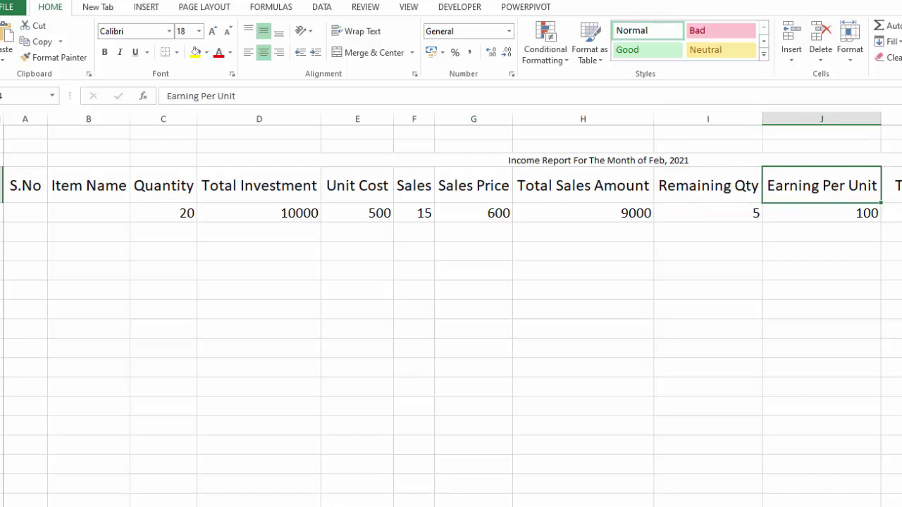
{"action": "left_click", "coordinate": [746, 176]}
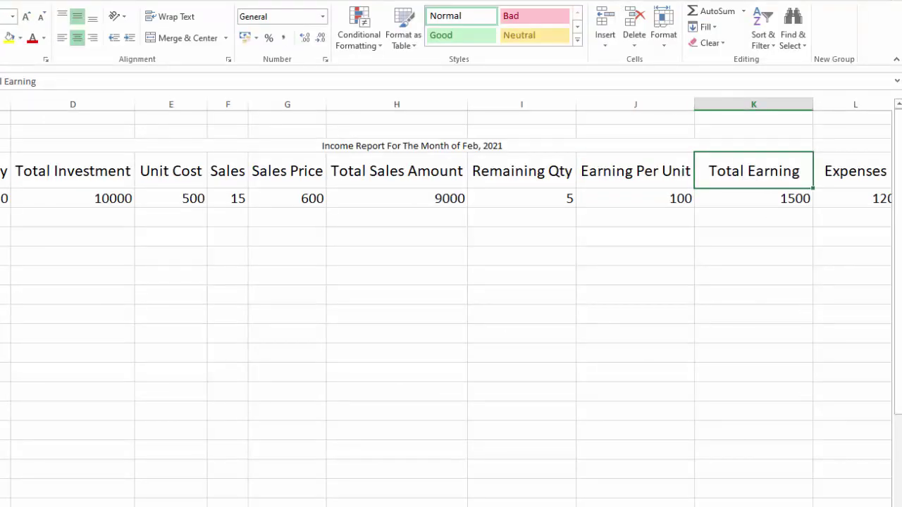
{"action": "scroll", "coordinate": [638, 173], "scroll_direction": "right", "scroll_amount": 3}
{"action": "left_click", "coordinate": [638, 172]}
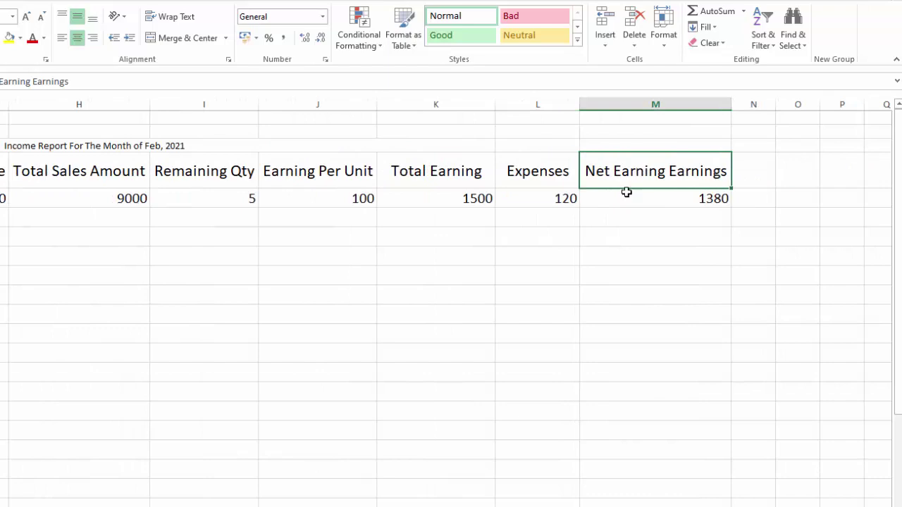
{"action": "scroll", "coordinate": [451, 303], "scroll_direction": "left", "scroll_amount": 3}
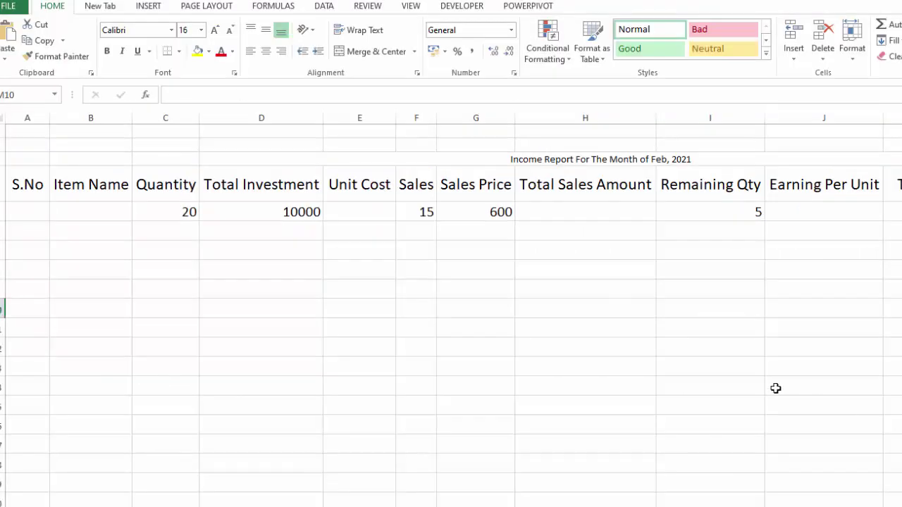
Number the S.No column from 1 to 10, starting in the first row below the heading.
{"action": "left_click", "coordinate": [30, 215]}
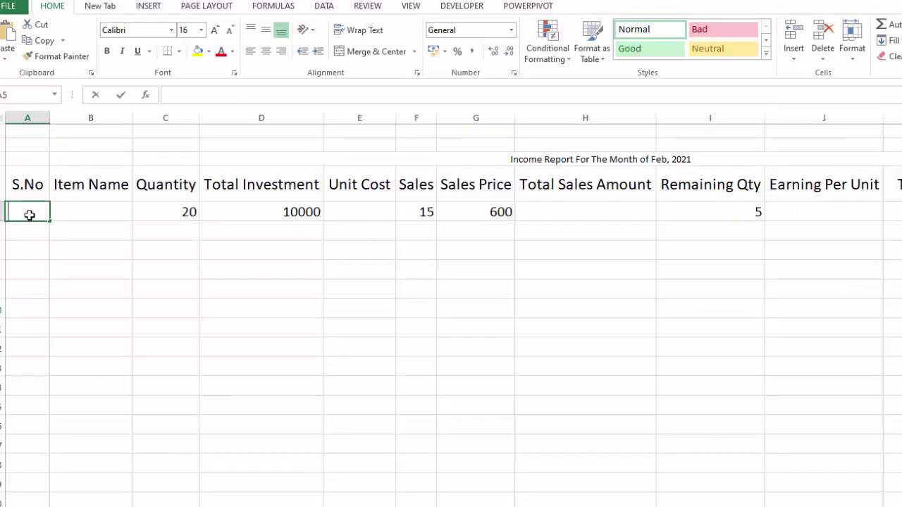
{"action": "type", "text": "1"}
{"action": "key", "text": "Return"}
{"action": "type", "text": "2"}
{"action": "key", "text": "Return"}
{"action": "left_click_drag", "start_coordinate": [30, 214], "coordinate": [47, 391]}
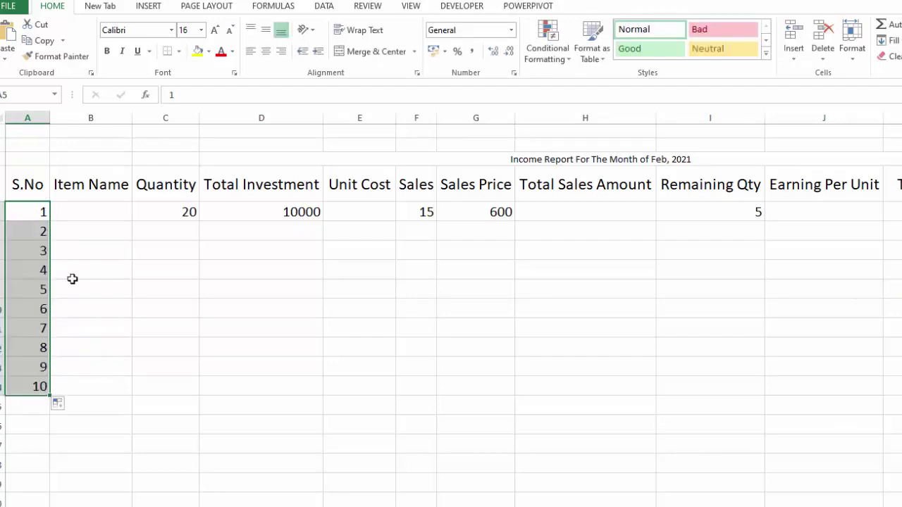
Fill the Item Name column with Product 1 through Product 10 alongside the serial numbers.
{"action": "left_click", "coordinate": [91, 212]}
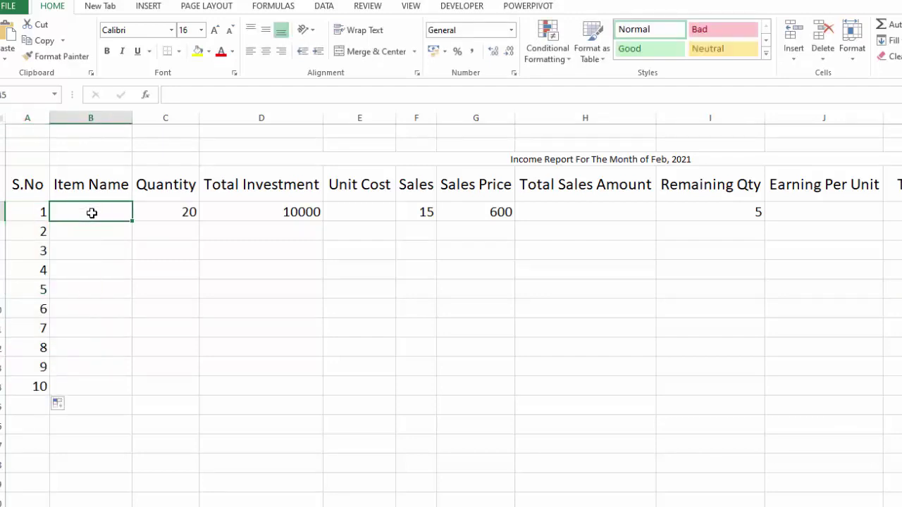
{"action": "type", "text": "Product 1"}
{"action": "key", "text": "Return"}
{"action": "key", "text": "ctrl+d"}
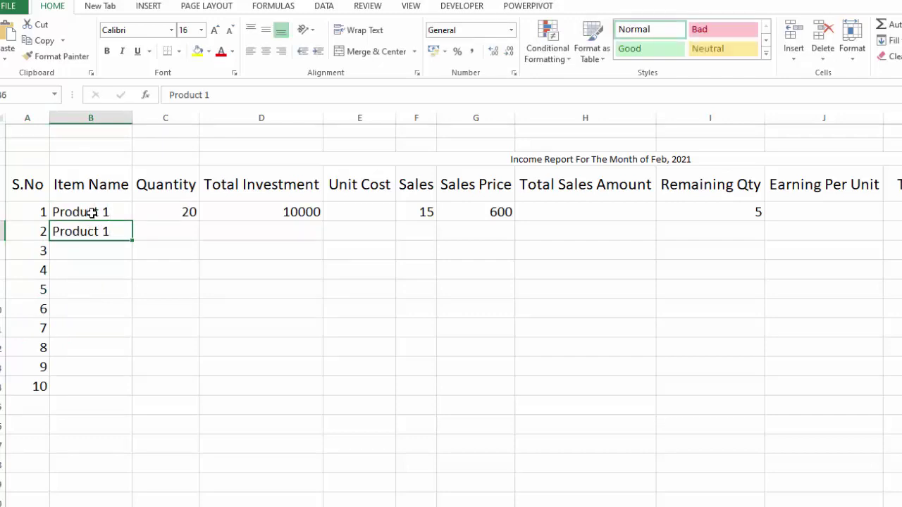
{"action": "double_click", "coordinate": [114, 230]}
{"action": "key", "text": "BackSpace"}
{"action": "type", "text": "2"}
{"action": "left_click_drag", "start_coordinate": [115, 215], "coordinate": [120, 229]}
{"action": "left_click_drag", "start_coordinate": [131, 264], "coordinate": [125, 386]}
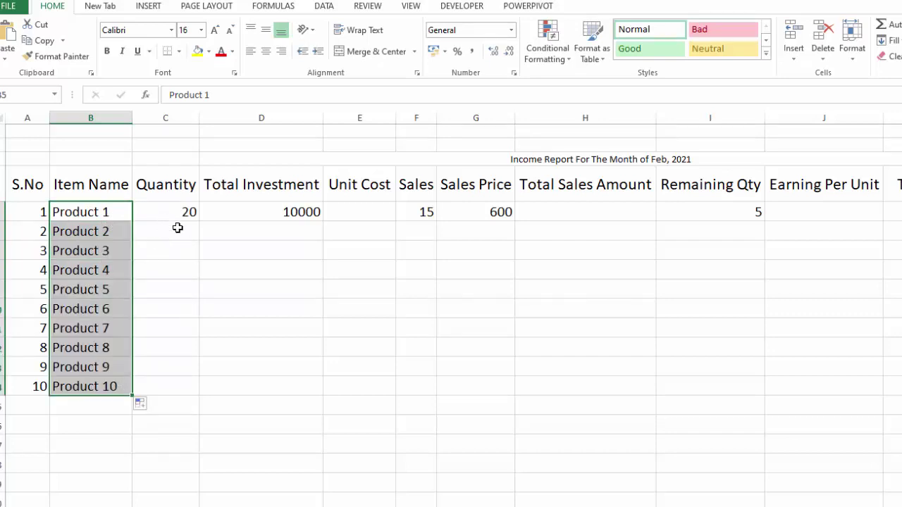
Enter the quantities 25, 30, 31, 26, 40, 32, 18, 20 and 28 for Product 2 through Product 10.
{"action": "left_click", "coordinate": [178, 228]}
{"action": "type", "text": "25 30 31 26 40 32 18 20"}
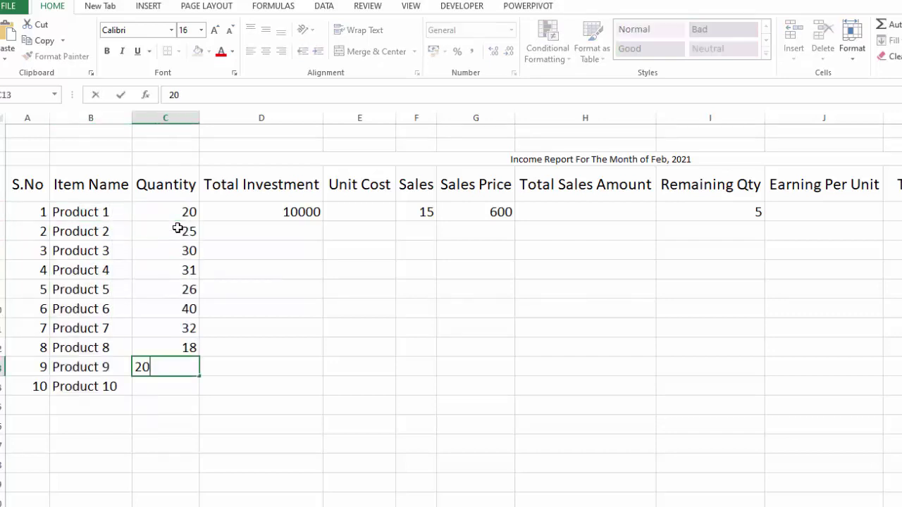
{"action": "key", "text": "Return"}
{"action": "type", "text": "28"}
{"action": "key", "text": "Return"}
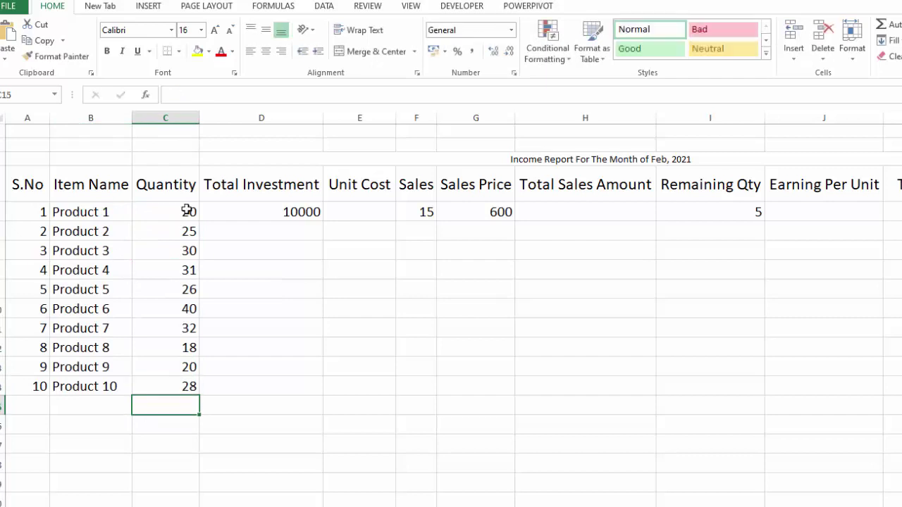
Enter total investments of 12000, 16000, 18000, 15000, 14000, 13000, 20000, 23000 and 25000 for Product 2 through Product 10.
{"action": "left_click", "coordinate": [276, 234]}
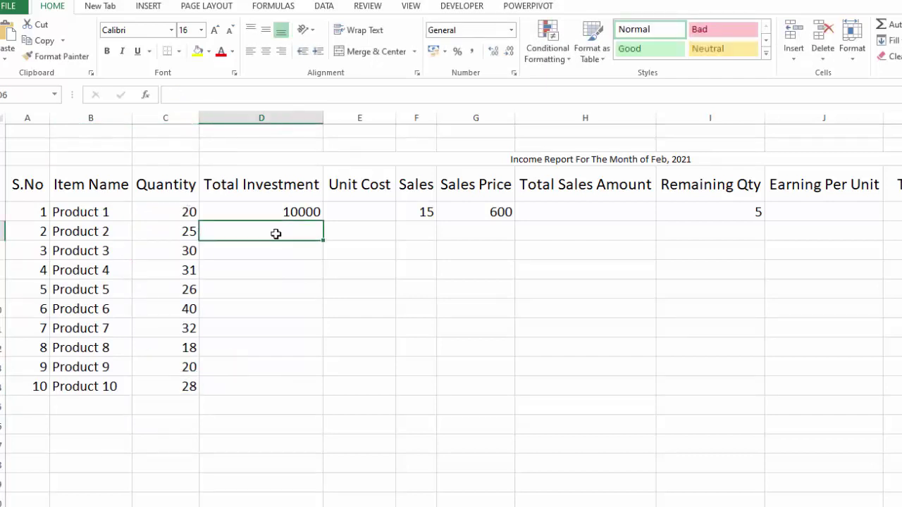
{"action": "type", "text": "12000"}
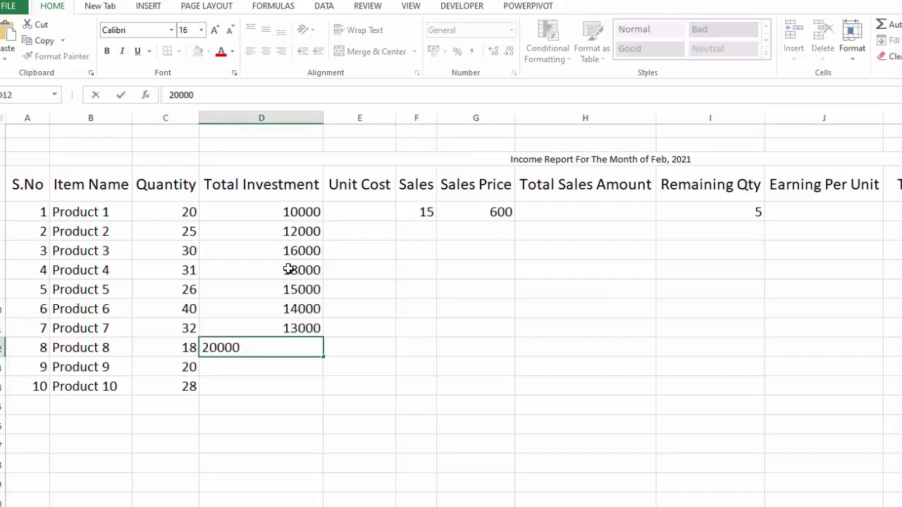
{"action": "key", "text": "Return"}
{"action": "type", "text": "23000"}
{"action": "key", "text": "Return"}
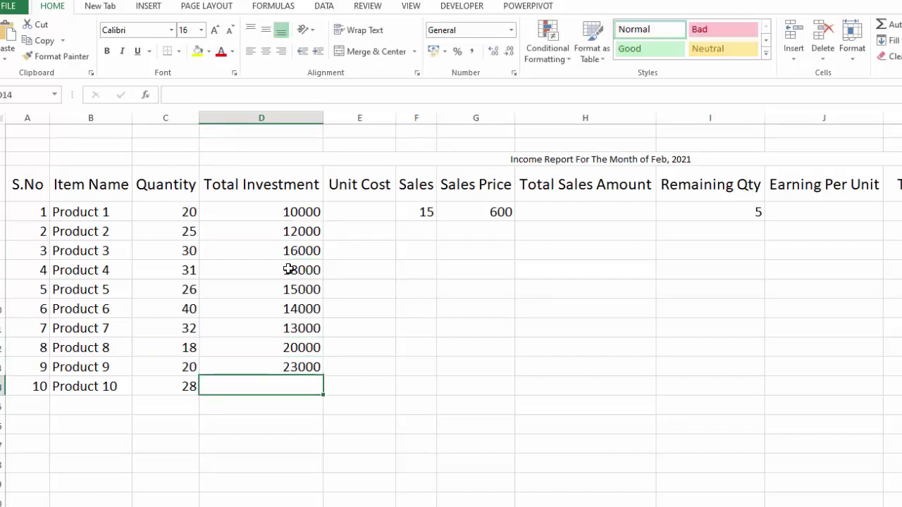
{"action": "type", "text": "25000"}
{"action": "key", "text": "Return"}
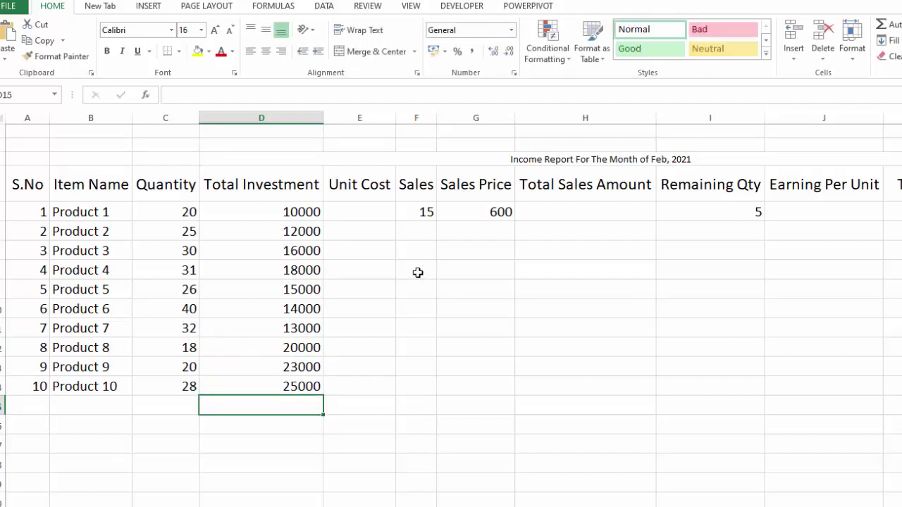
Split the Total Investment, Total Sales Amount, Remaining Qty and Earning Per Unit headings onto two lines within their cells.
{"action": "double_click", "coordinate": [239, 182]}
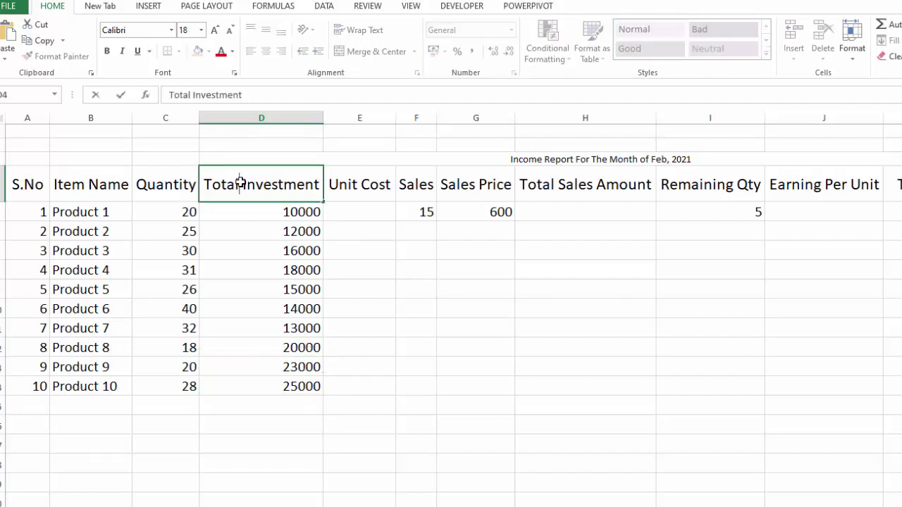
{"action": "key", "text": "alt+Return"}
{"action": "double_click", "coordinate": [598, 181]}
{"action": "key", "text": "alt+Return"}
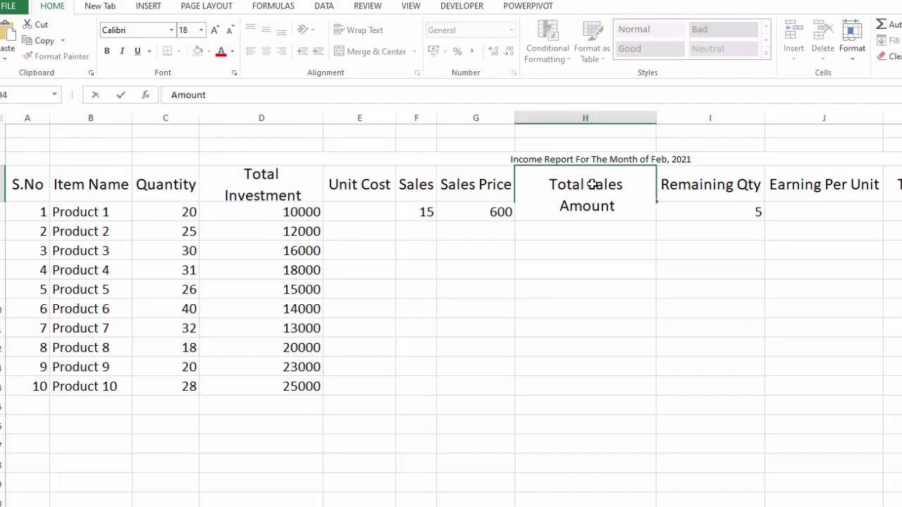
{"action": "key", "text": "Tab"}
{"action": "double_click", "coordinate": [740, 183]}
{"action": "key", "text": "alt+Return"}
{"action": "key", "text": "Tab"}
{"action": "double_click", "coordinate": [825, 184]}
{"action": "key", "text": "alt+Return"}
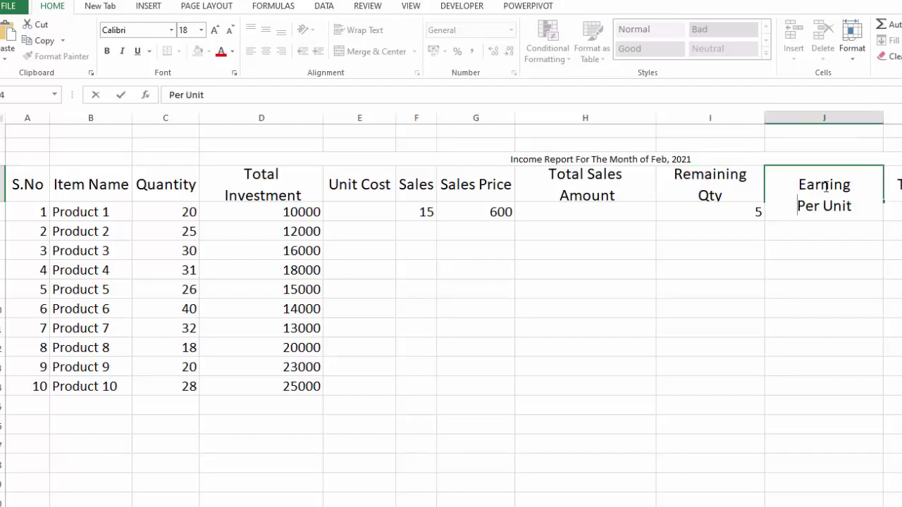
{"action": "key", "text": "Tab"}
Break the Total Earning, Net Earning, Sales Price and Unit Cost headings onto two lines within their cells.
{"action": "double_click", "coordinate": [740, 182]}
{"action": "key", "text": "alt+Return"}
{"action": "key", "text": "Tab"}
{"action": "key", "text": "Tab"}
{"action": "double_click", "coordinate": [568, 180]}
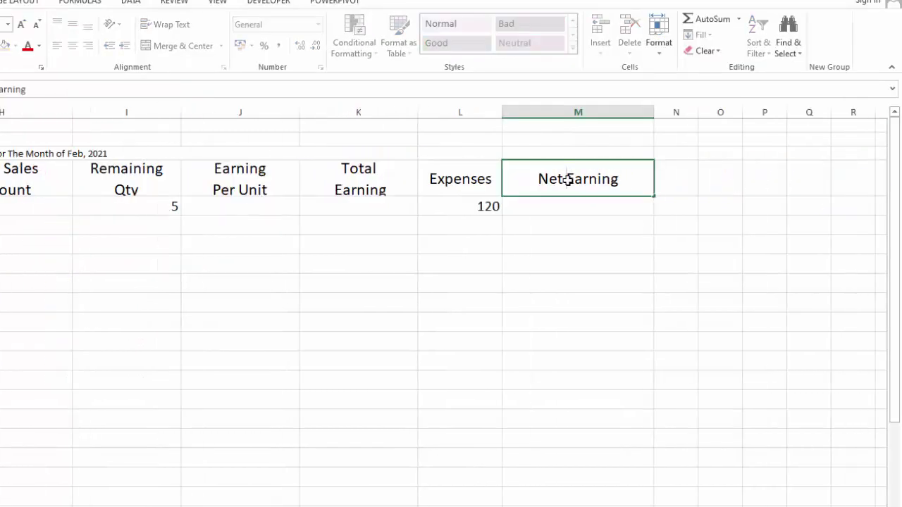
{"action": "key", "text": "alt+Return"}
{"action": "double_click", "coordinate": [287, 178]}
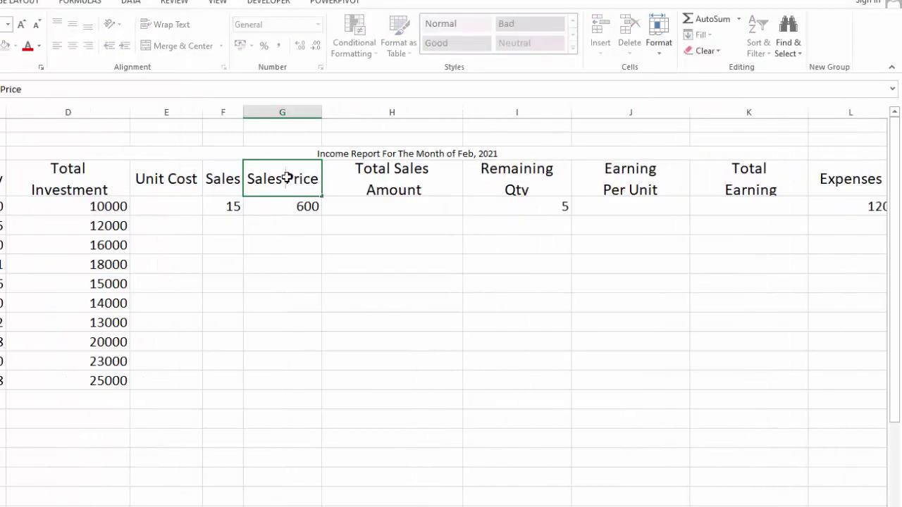
{"action": "key", "text": "alt+Return"}
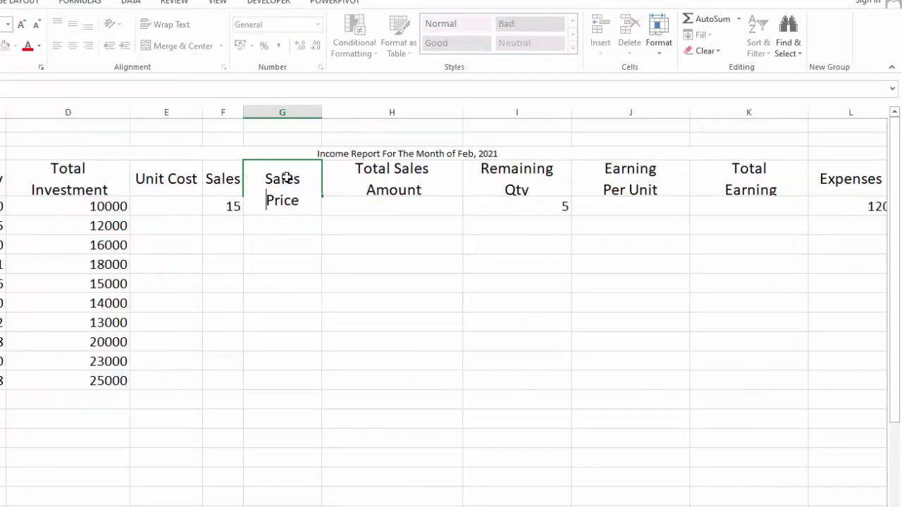
{"action": "double_click", "coordinate": [162, 177]}
{"action": "key", "text": "alt+Return"}
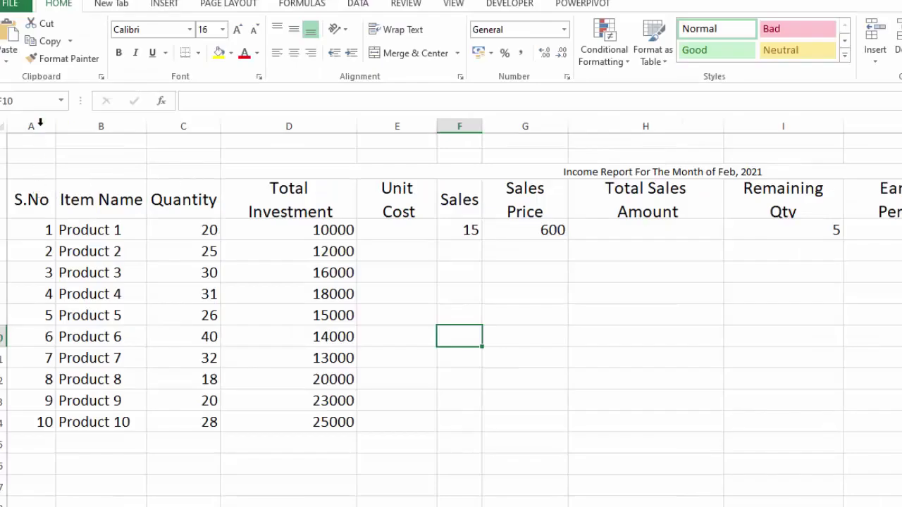
Auto-fit the widths of columns A to M and make row 4 tall enough for the two-line headings.
{"action": "left_click_drag", "start_coordinate": [44, 121], "coordinate": [588, 289]}
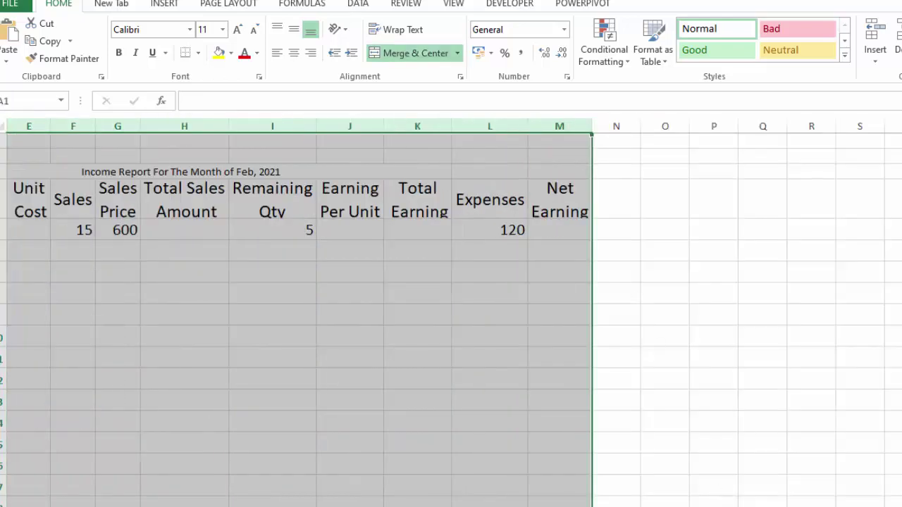
{"action": "scroll", "coordinate": [451, 317], "scroll_direction": "left", "scroll_amount": 4}
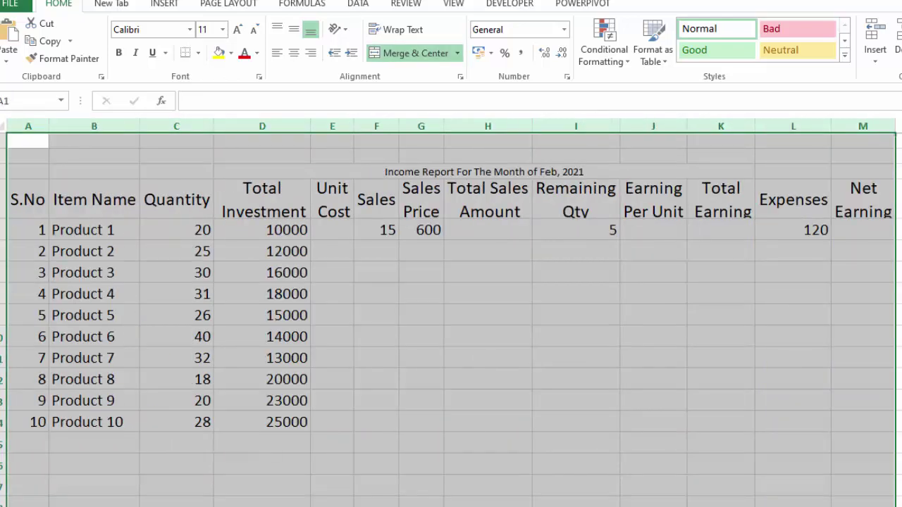
{"action": "left_click", "coordinate": [332, 337]}
{"action": "left_click_drag", "start_coordinate": [6, 219], "coordinate": [8, 229]}
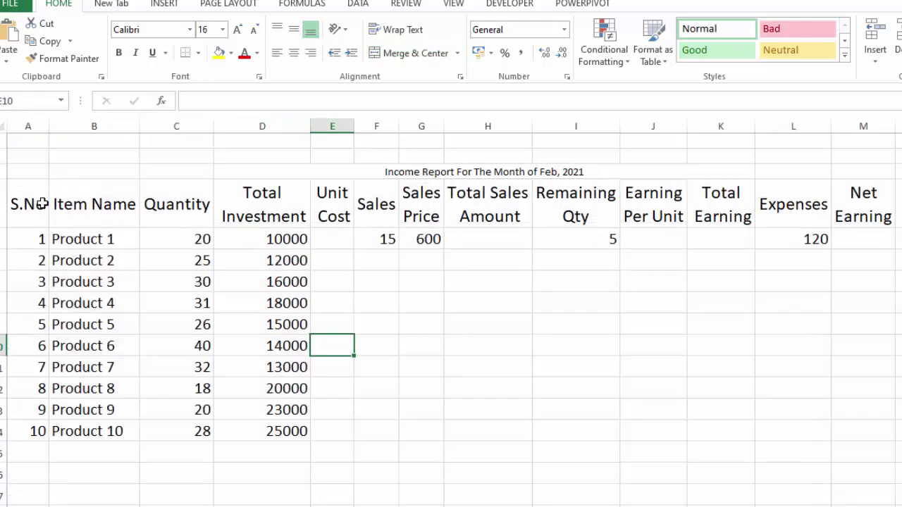
Underline all the column headings in row 4, from S.No to Net Earning.
{"action": "left_click_drag", "start_coordinate": [42, 203], "coordinate": [865, 211]}
{"action": "left_click", "coordinate": [293, 53]}
{"action": "left_click", "coordinate": [155, 53]}
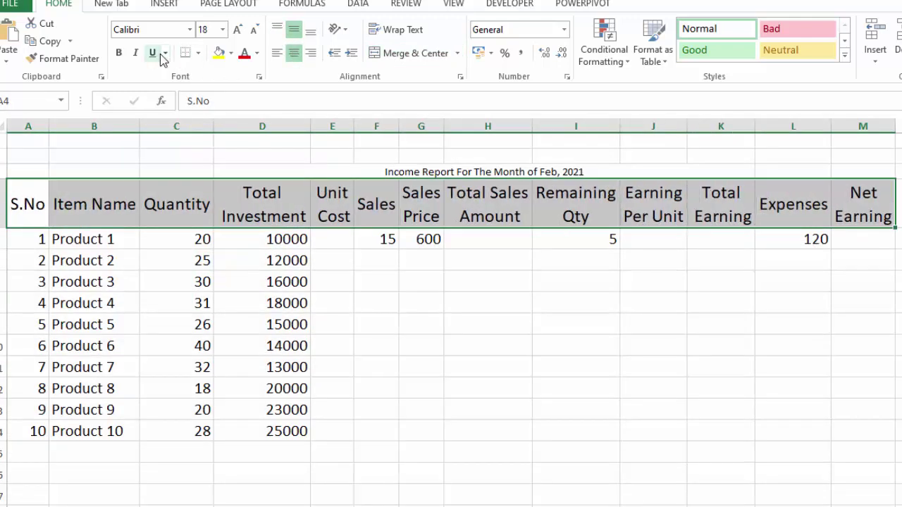
Apply all borders and a thick box border to the table range A4:M15.
{"action": "left_click", "coordinate": [869, 443], "text": "shift"}
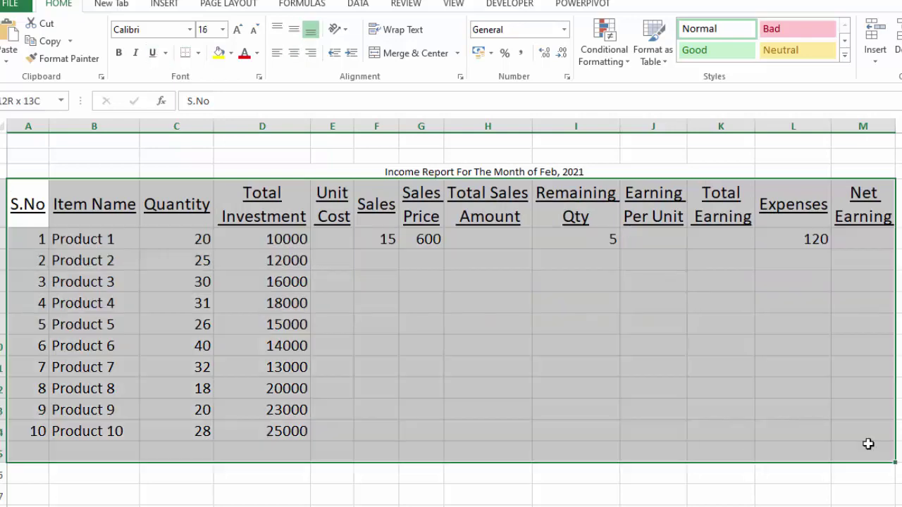
{"action": "left_click", "coordinate": [198, 53]}
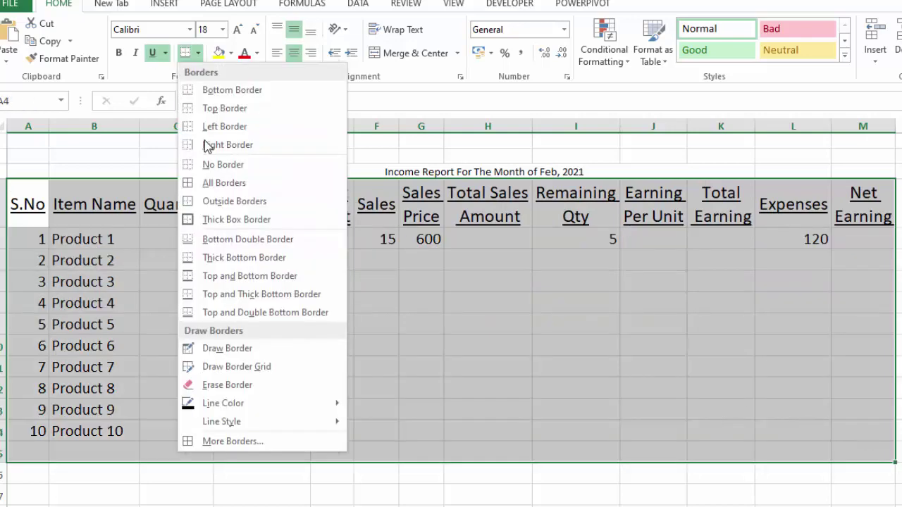
{"action": "left_click", "coordinate": [211, 183]}
{"action": "left_click", "coordinate": [199, 55]}
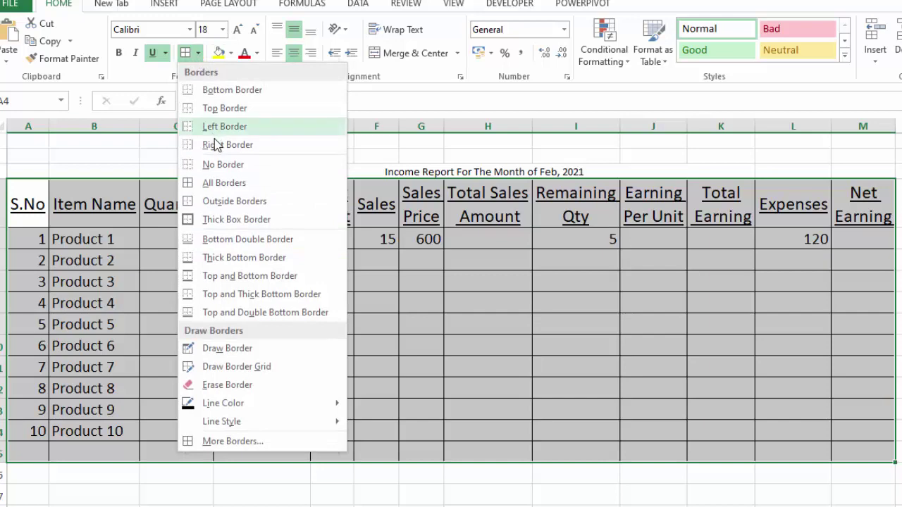
{"action": "left_click", "coordinate": [236, 219]}
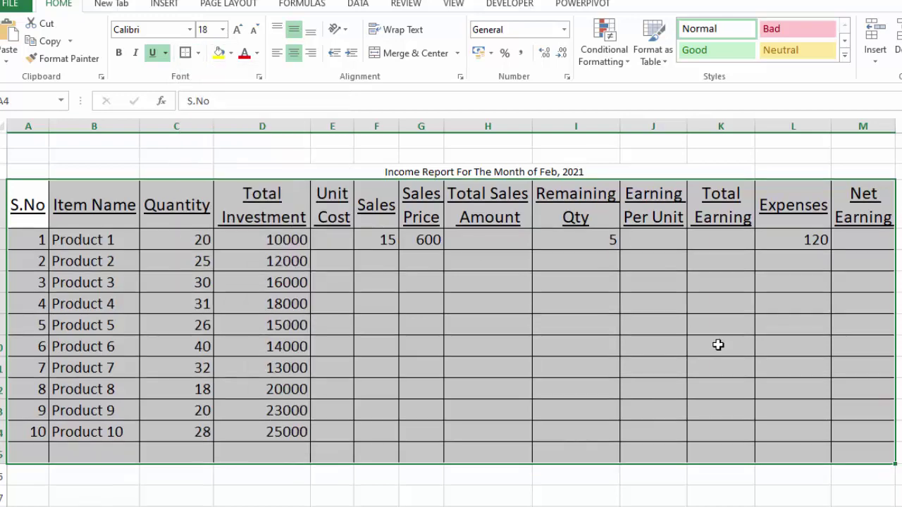
{"action": "left_click", "coordinate": [898, 410]}
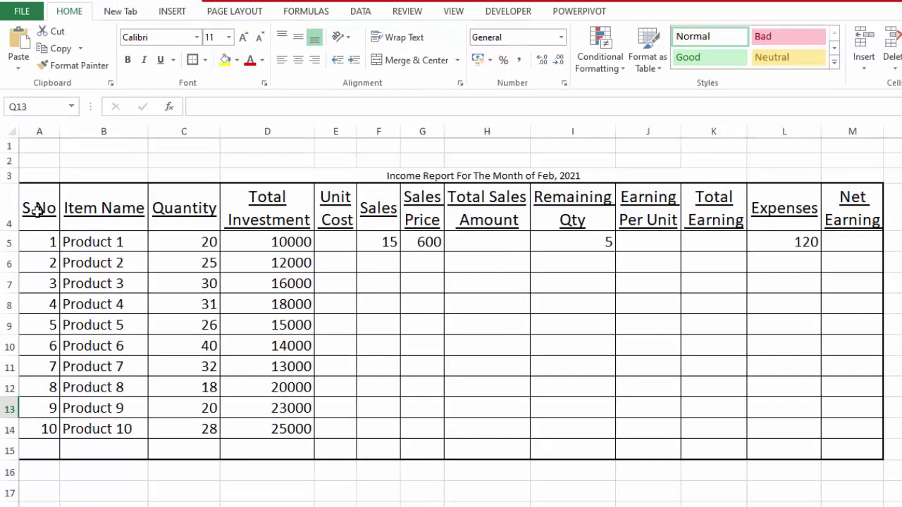
{"action": "left_click", "coordinate": [27, 206]}
{"action": "key", "text": "ctrl+shift+Right"}
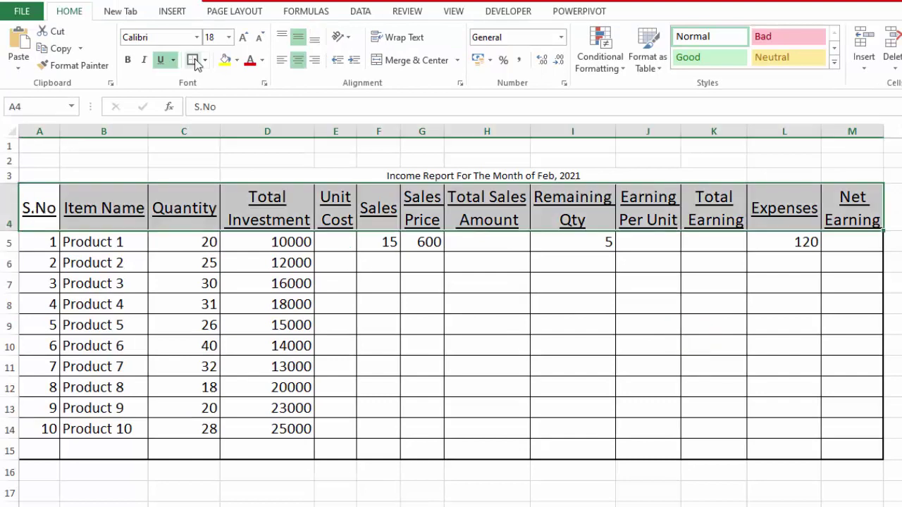
Move the report title up to row 2 and merge and center it across D2:J2.
{"action": "left_click", "coordinate": [498, 176]}
{"action": "left_click_drag", "start_coordinate": [498, 176], "coordinate": [400, 160]}
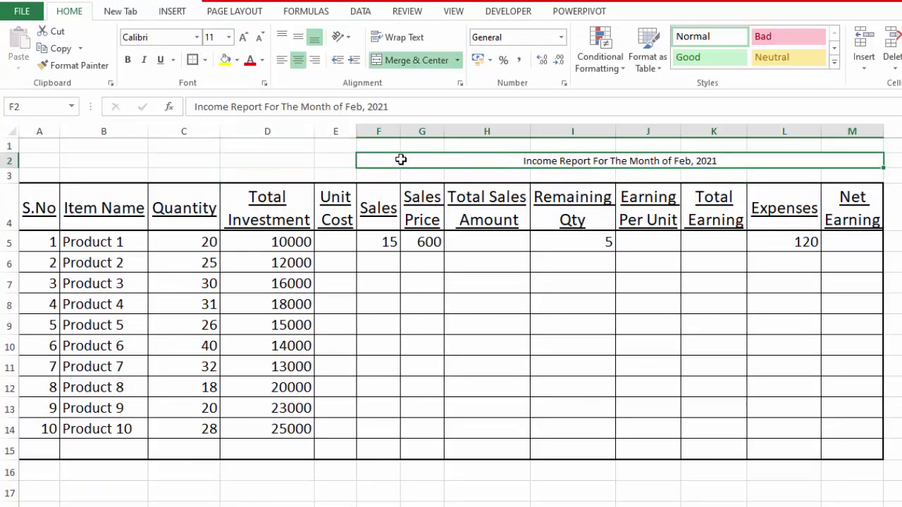
{"action": "key", "text": "ctrl+x"}
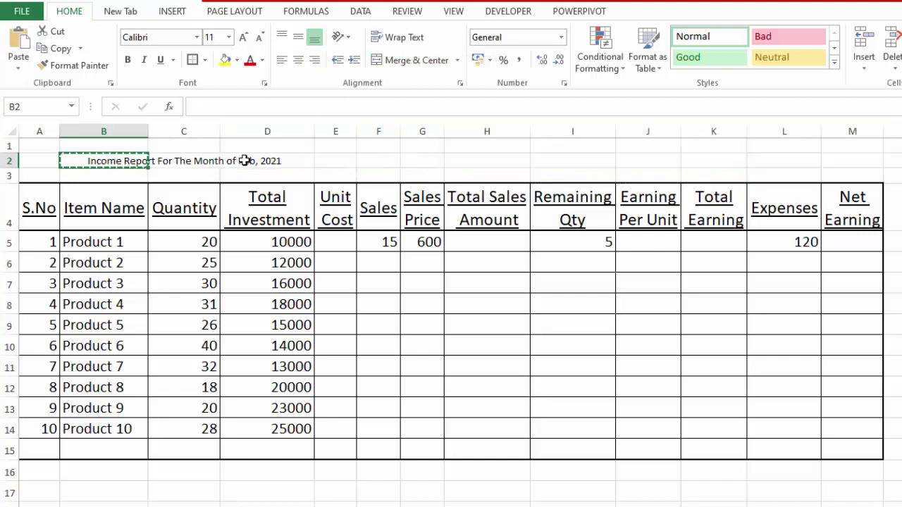
{"action": "left_click", "coordinate": [251, 161]}
{"action": "key", "text": "ctrl+x"}
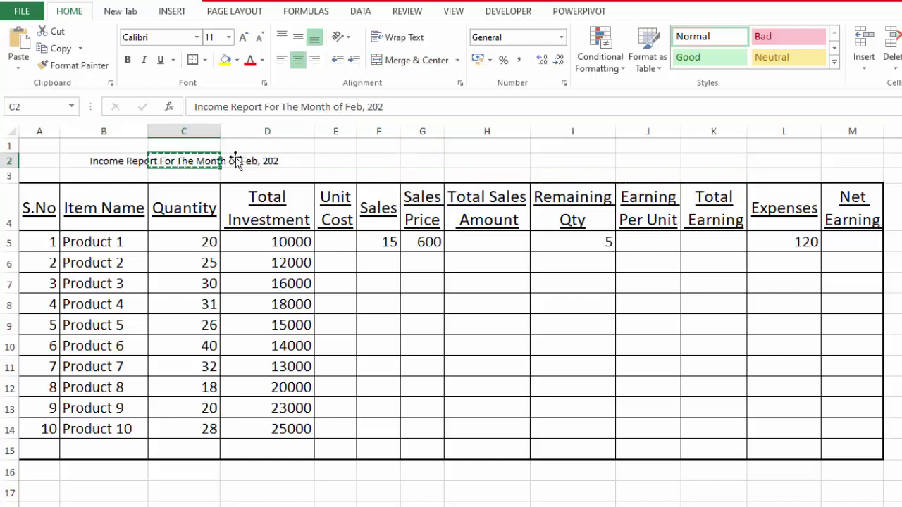
{"action": "left_click", "coordinate": [302, 157]}
{"action": "key", "text": "ctrl+v"}
{"action": "left_click_drag", "start_coordinate": [302, 157], "coordinate": [637, 159]}
{"action": "left_click", "coordinate": [444, 63]}
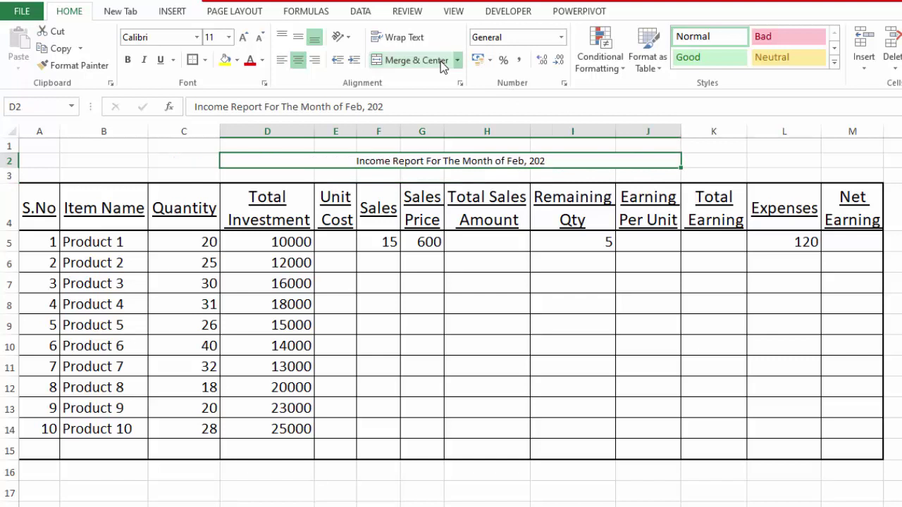
Enlarge the report title in row 2 to font size 22.
{"action": "left_click", "coordinate": [244, 37]}
{"action": "left_click", "coordinate": [245, 37]}
{"action": "left_click", "coordinate": [244, 38]}
{"action": "left_click", "coordinate": [245, 37]}
{"action": "left_click", "coordinate": [245, 37]}
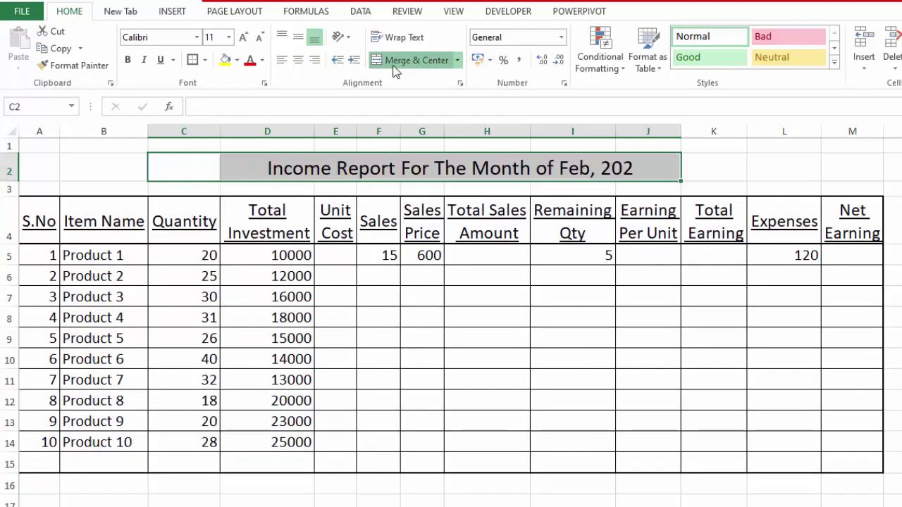
Merge and center the report title across C2:J2 and make it bold.
{"action": "left_click", "coordinate": [393, 65]}
{"action": "left_click", "coordinate": [392, 65]}
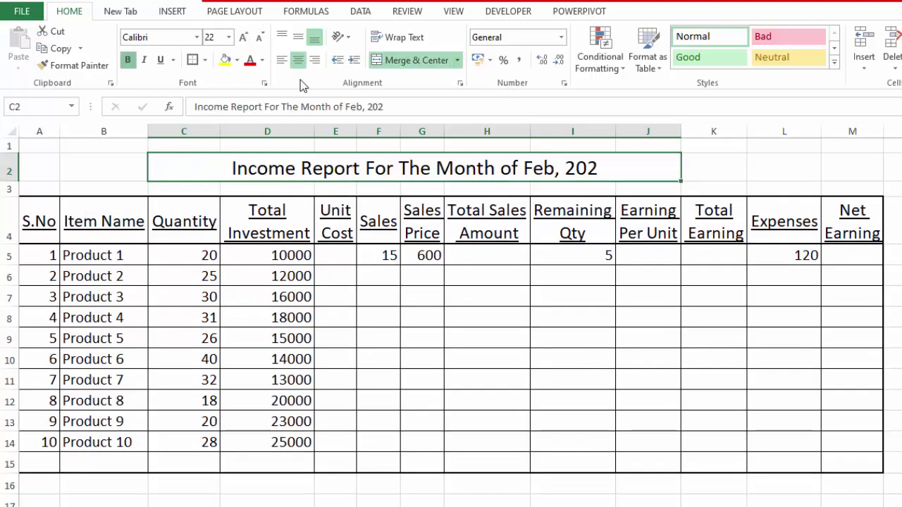
{"action": "left_click", "coordinate": [129, 61]}
{"action": "left_click", "coordinate": [901, 401]}
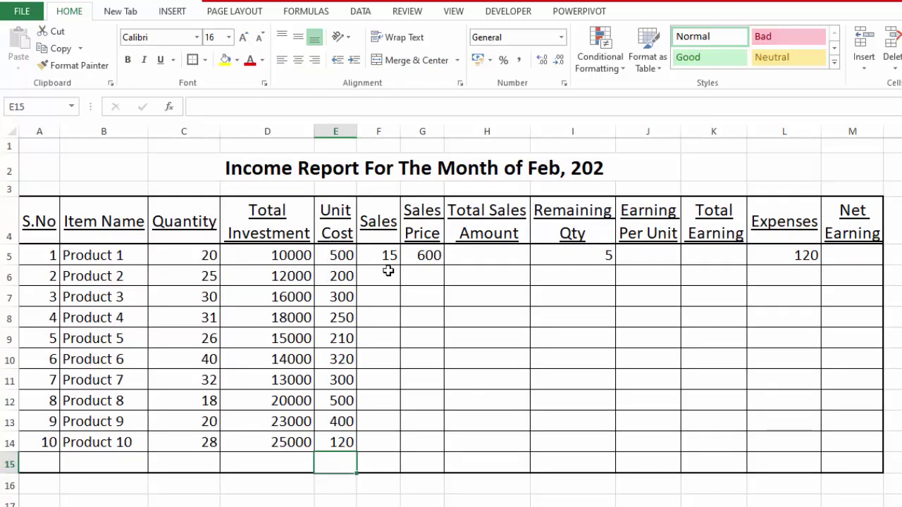
Enter the Sales values 12, 15, 25, 20, 23, 24, 15, 15 and 14 in F6:F14 for Products 2 to 10.
{"action": "left_click", "coordinate": [387, 272]}
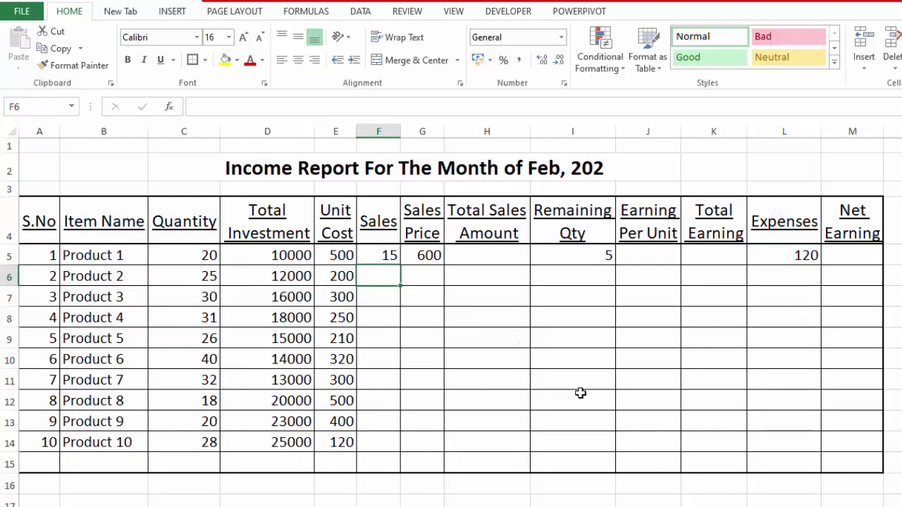
{"action": "type", "text": "12"}
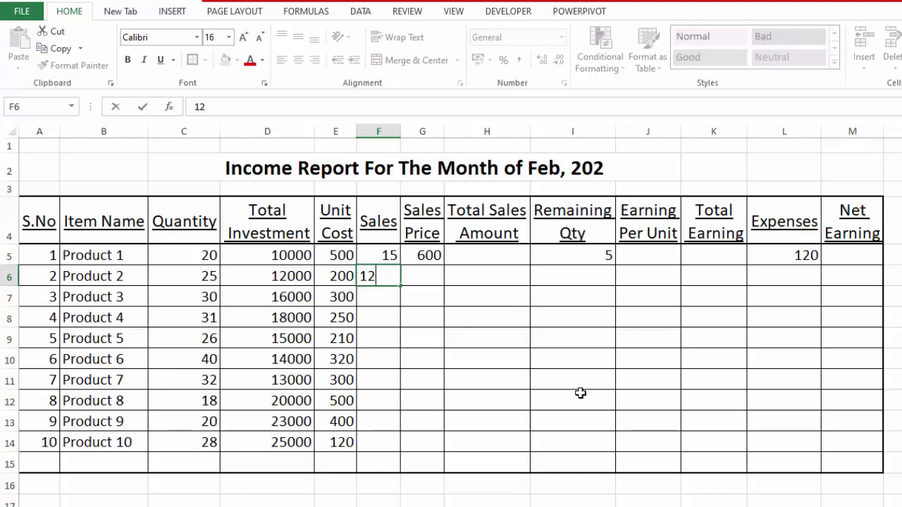
{"action": "key", "text": "Return"}
{"action": "type", "text": "15"}
{"action": "key", "text": "Return"}
{"action": "type", "text": "25"}
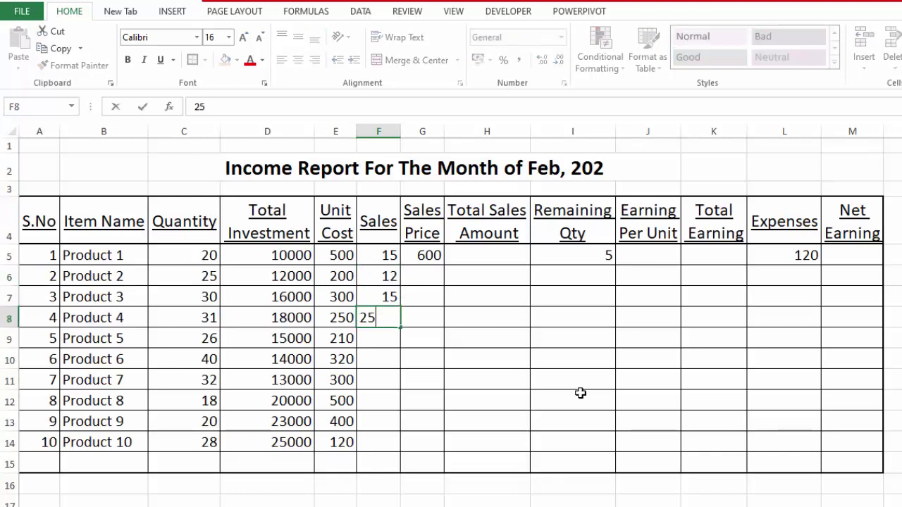
{"action": "key", "text": "Return"}
{"action": "type", "text": "20"}
{"action": "key", "text": "Return"}
{"action": "type", "text": "23 24 15 15 1"}
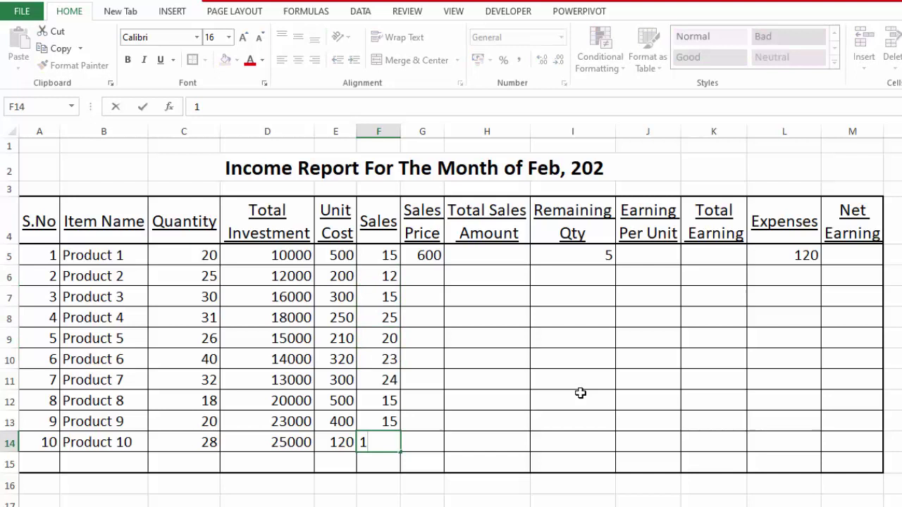
{"action": "type", "text": "4"}
{"action": "key", "text": "Return"}
Enter the Sales Price values 300, 500, 320, 340, 400, 400, 650, 450 and 160 in G6:G14 for Products 2 to 10.
{"action": "left_click", "coordinate": [421, 282]}
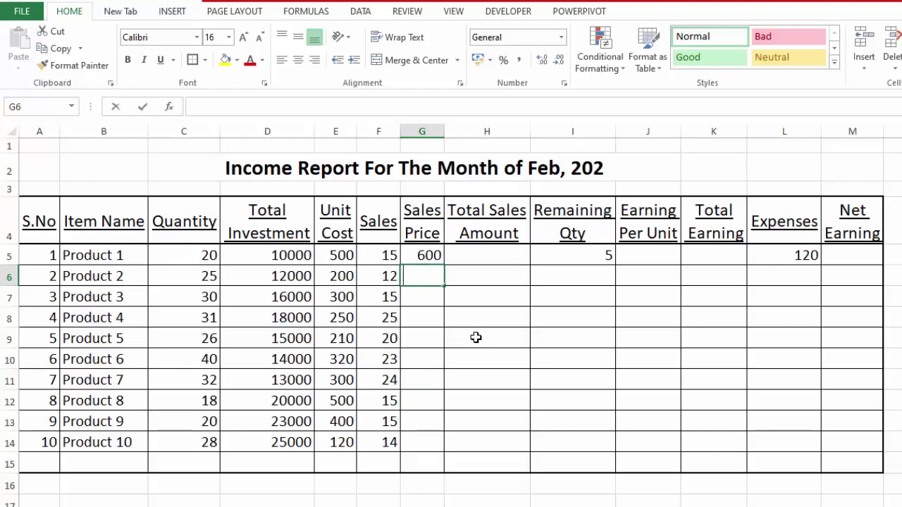
{"action": "type", "text": "300"}
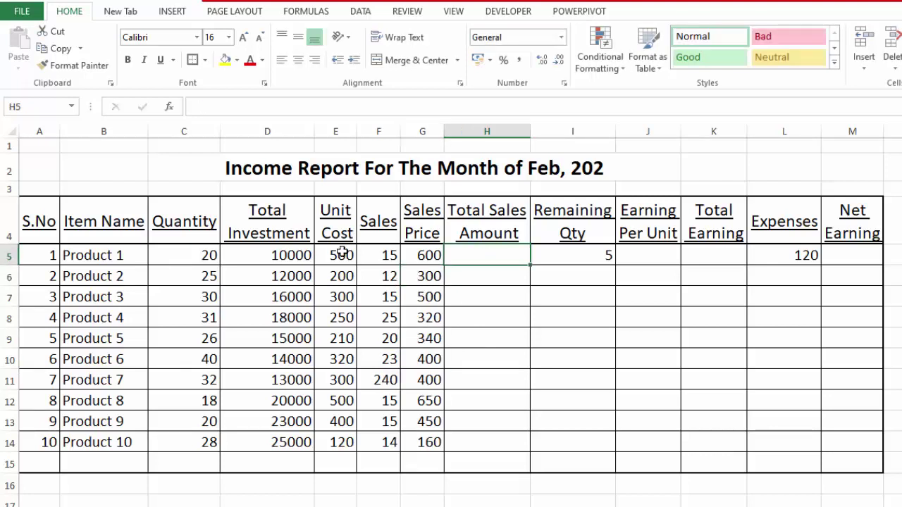
{"action": "left_click", "coordinate": [342, 252]}
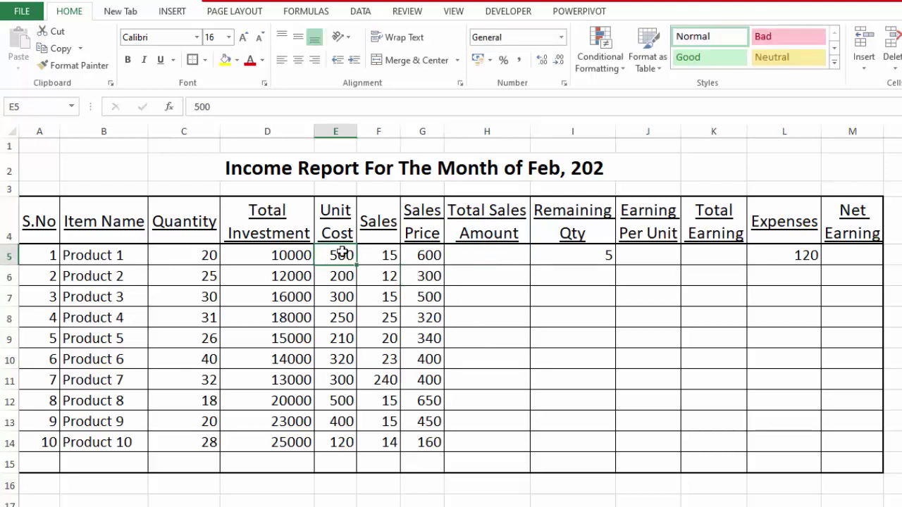
{"action": "type", "text": "="}
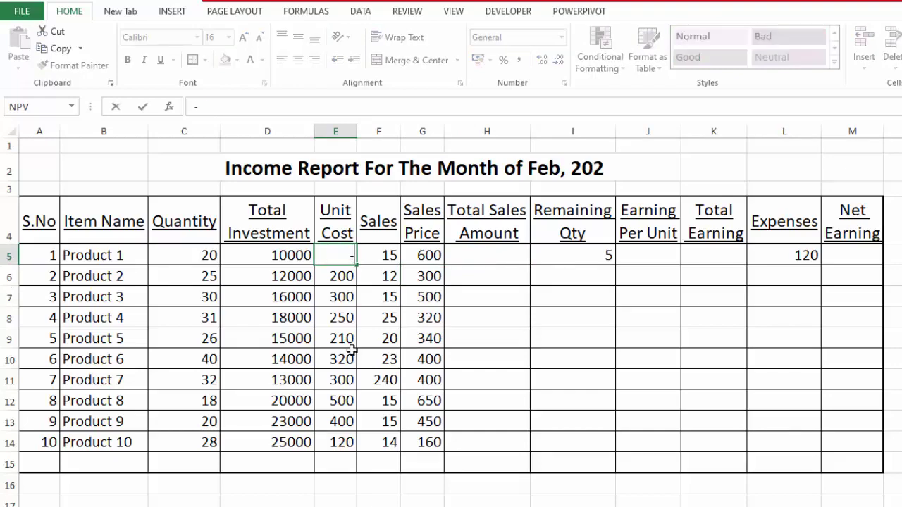
{"action": "left_click", "coordinate": [275, 254]}
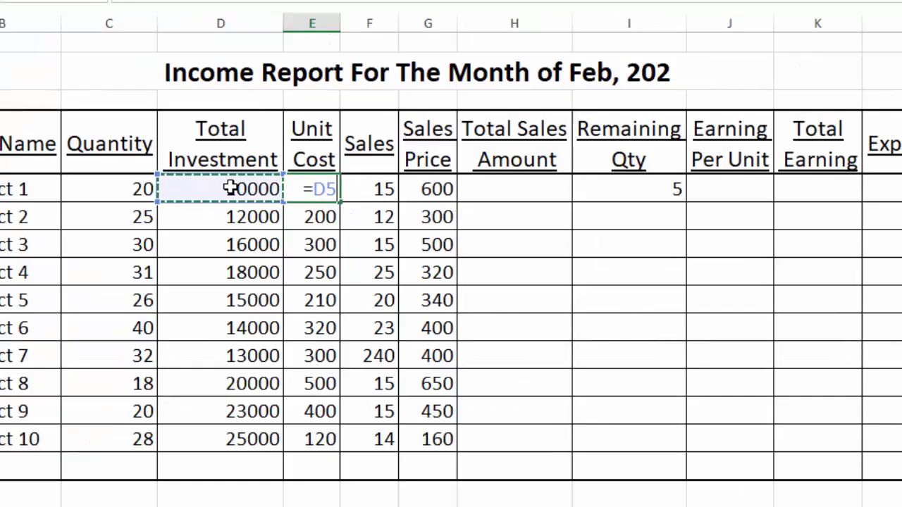
{"action": "key", "text": "BackSpace"}
{"action": "key", "text": "BackSpace"}
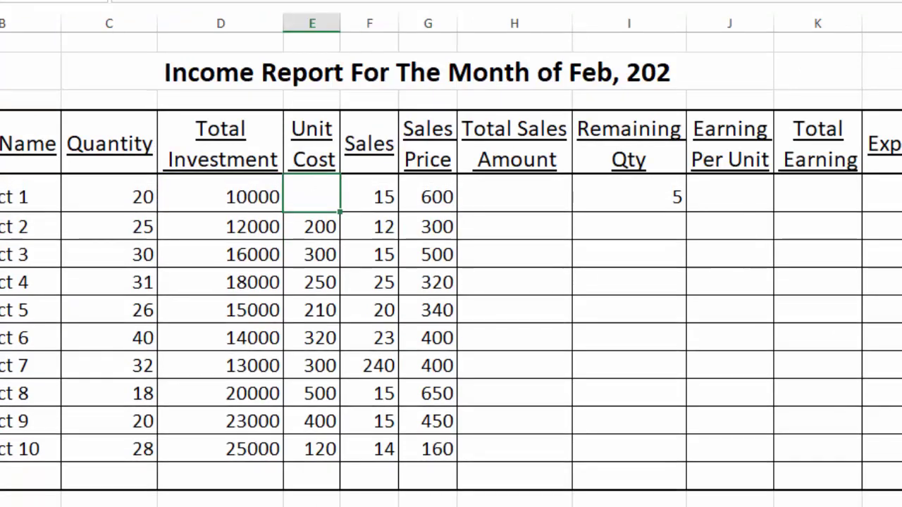
Calculate the Unit Cost in E5 with =CEILING(D5/C5,1) and fill the formula down to E14.
{"action": "type", "text": "=ce"}
{"action": "key", "text": "Down"}
{"action": "key", "text": "Down"}
{"action": "key", "text": "Tab"}
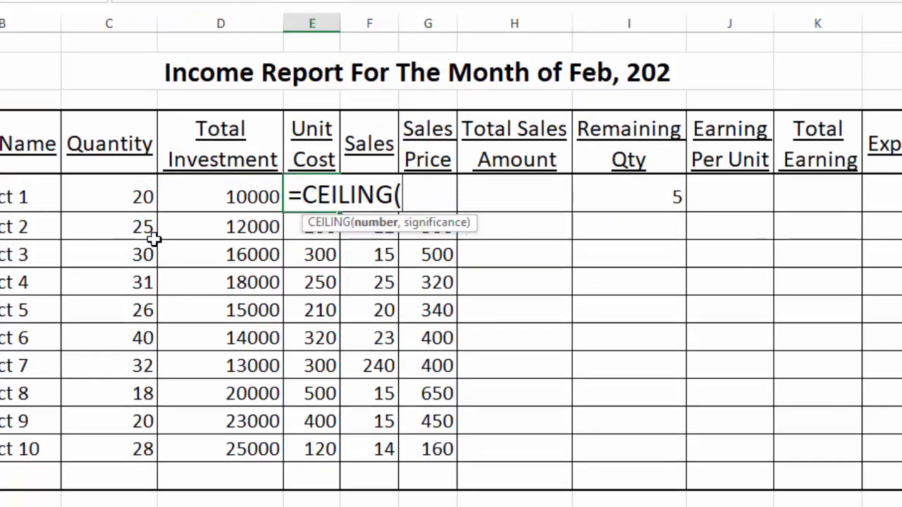
{"action": "left_click", "coordinate": [209, 203]}
{"action": "type", "text": "/"}
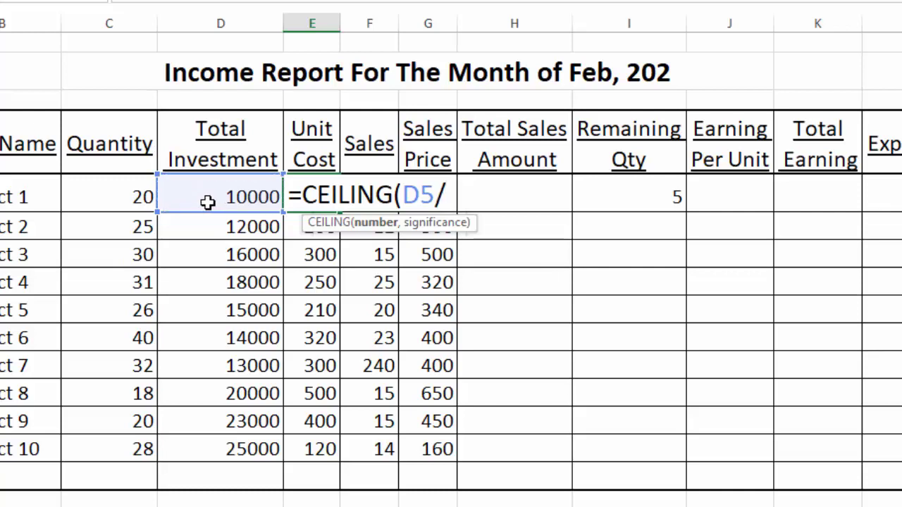
{"action": "left_click", "coordinate": [130, 197]}
{"action": "type", "text": ",1"}
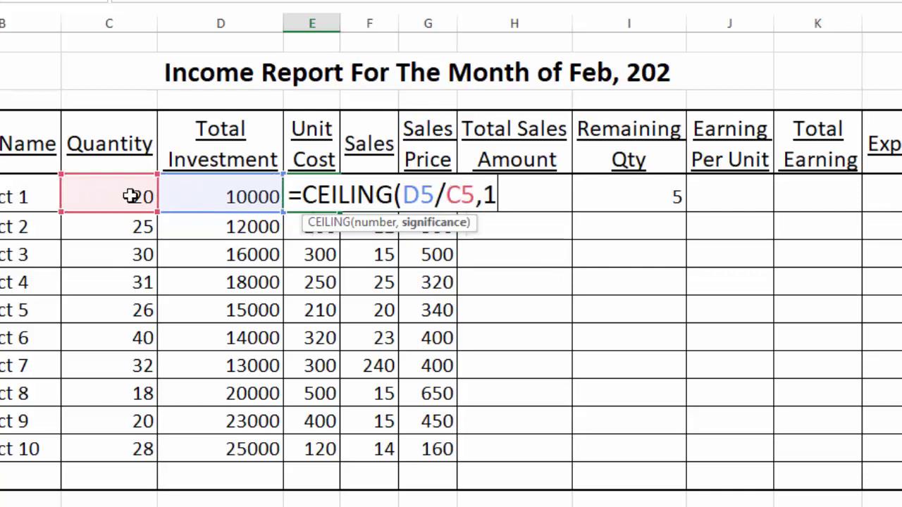
{"action": "type", "text": ")"}
{"action": "key", "text": "Return"}
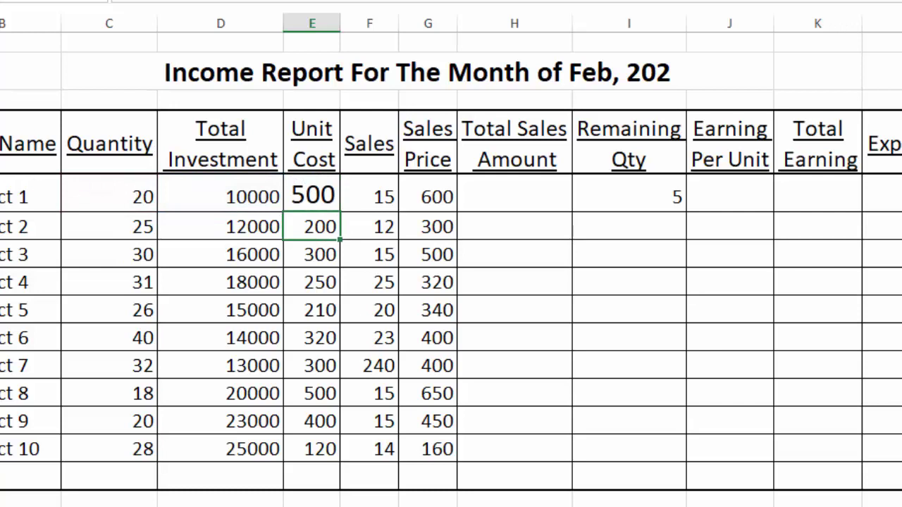
{"action": "double_click", "coordinate": [342, 210]}
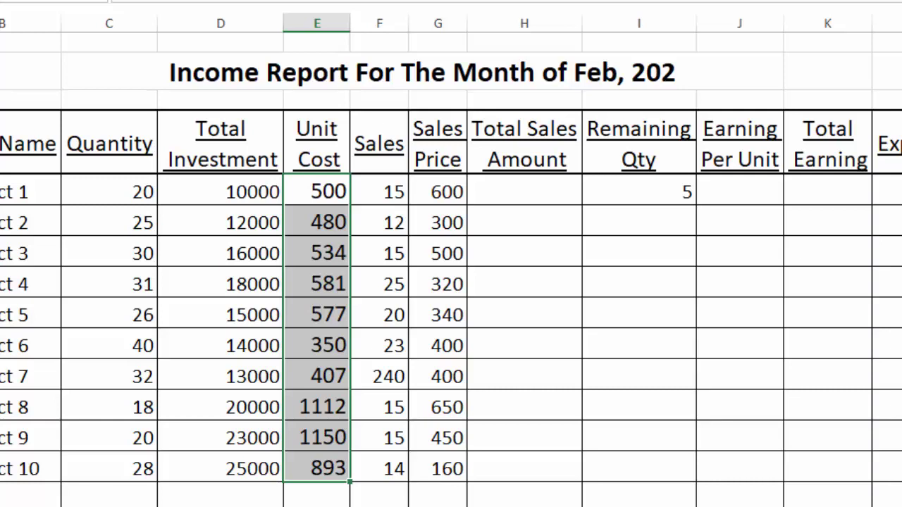
Set the Total Investment of Products 8, 9 and 10 to 15000, 14000 and 2000.
{"action": "left_click", "coordinate": [253, 407]}
{"action": "type", "text": "15"}
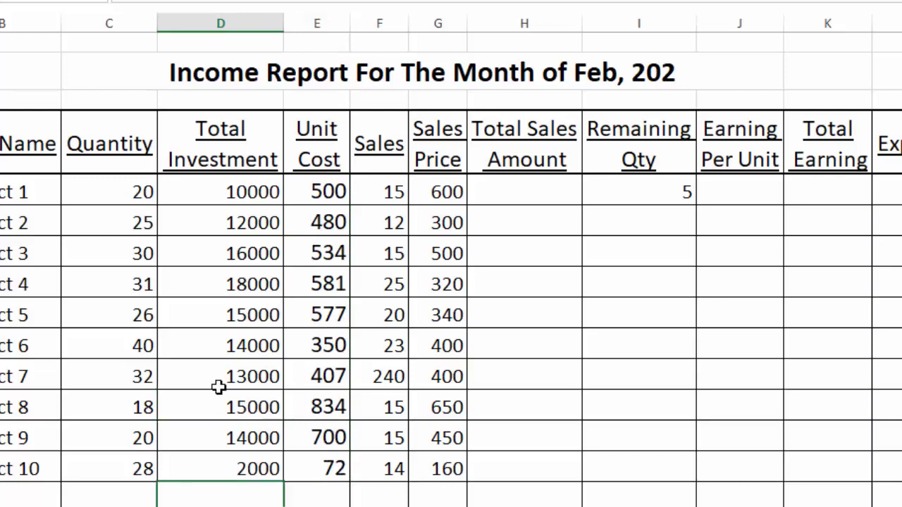
{"action": "left_click", "coordinate": [222, 403]}
Try a Quantity of 12 for Product 8, and settle on 8 instead.
{"action": "left_click", "coordinate": [125, 405]}
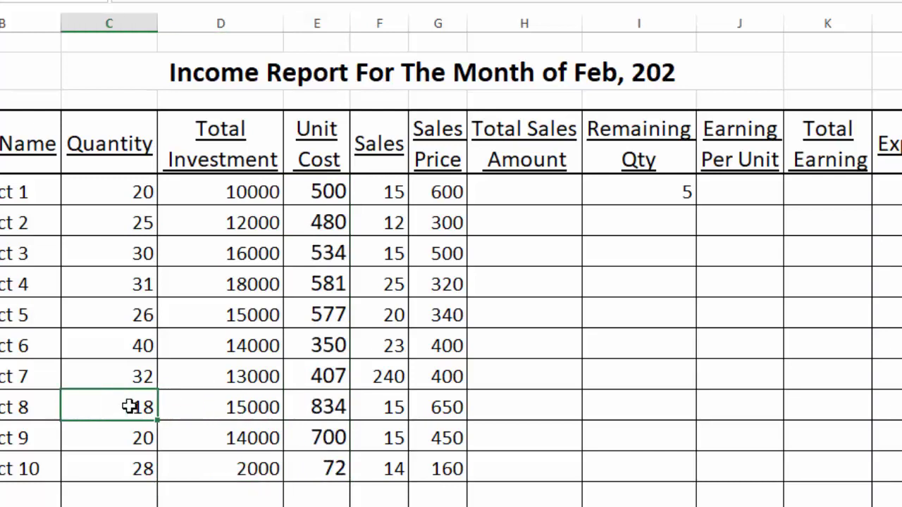
{"action": "type", "text": "12"}
{"action": "key", "text": "Return"}
{"action": "left_click", "coordinate": [145, 407]}
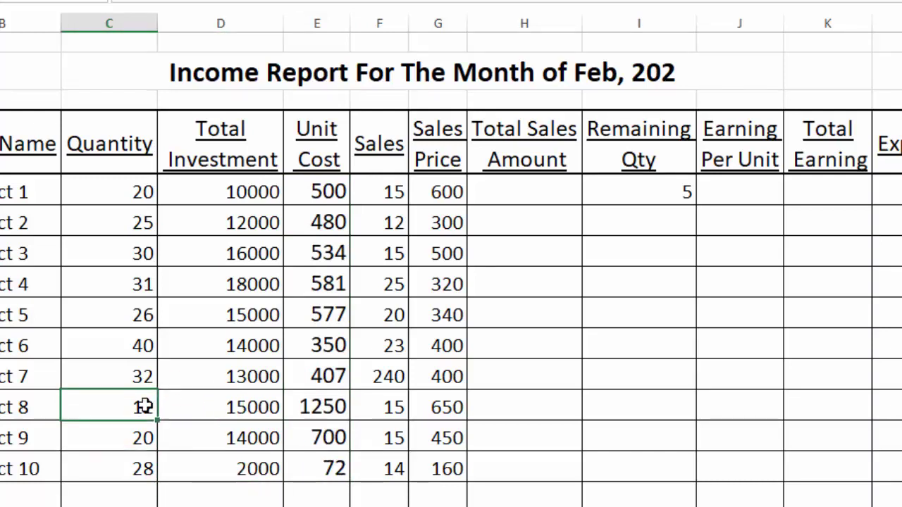
{"action": "type", "text": "8"}
{"action": "key", "text": "Return"}
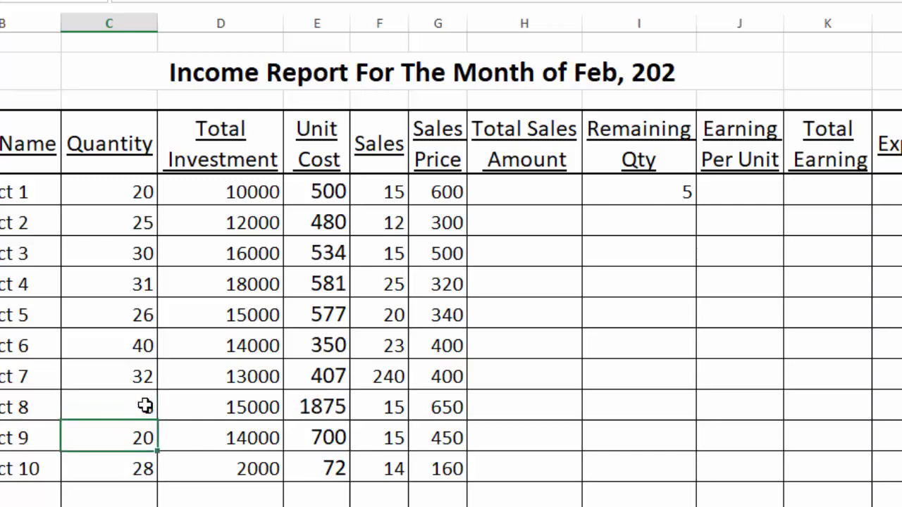
{"action": "left_click", "coordinate": [205, 404]}
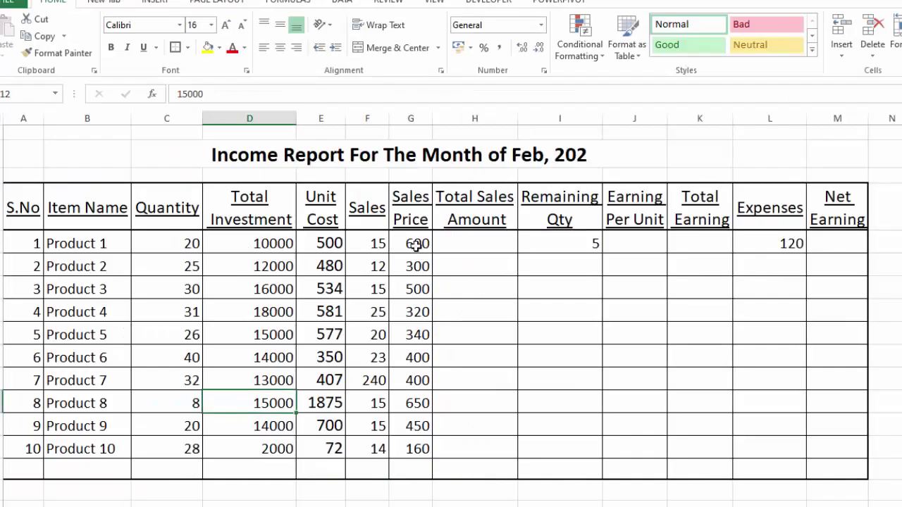
Clear the Sales Price of Product 1 in G5 and start a formula there at font size 22.
{"action": "left_click", "coordinate": [415, 244]}
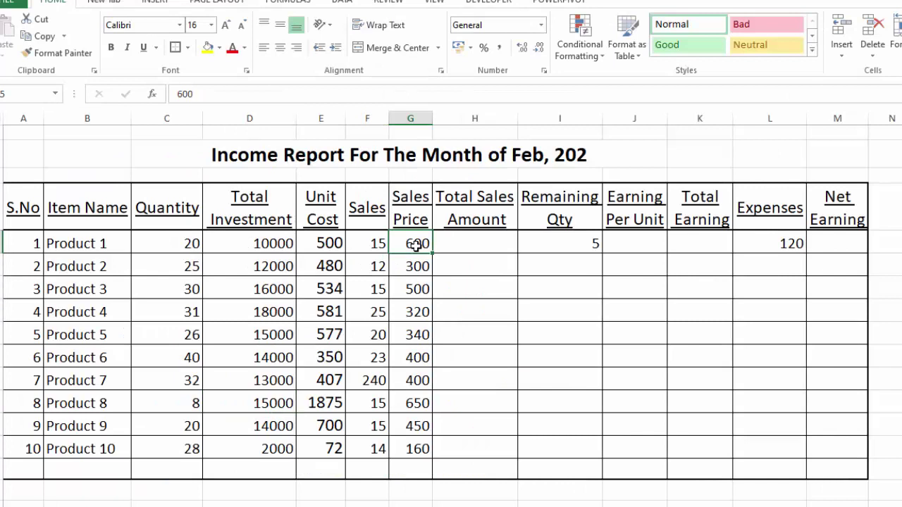
{"action": "type", "text": "="}
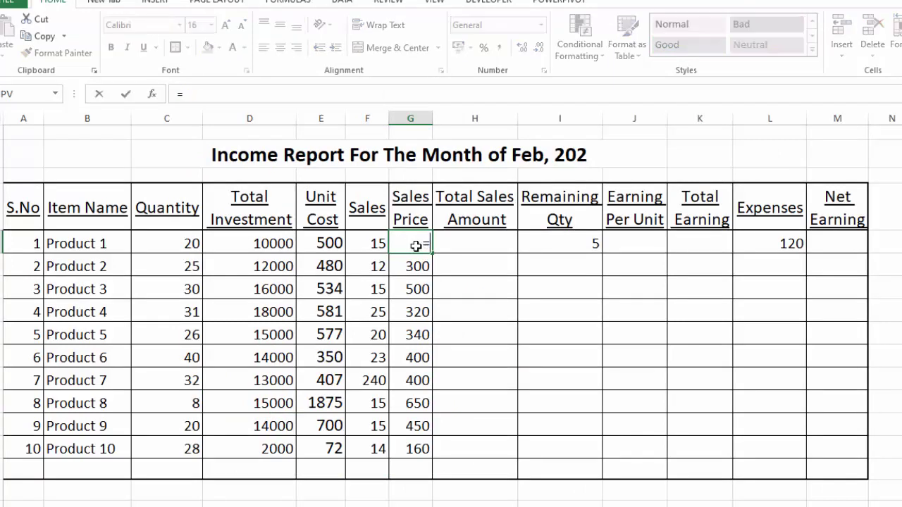
{"action": "key", "text": "BackSpace"}
{"action": "type", "text": "="}
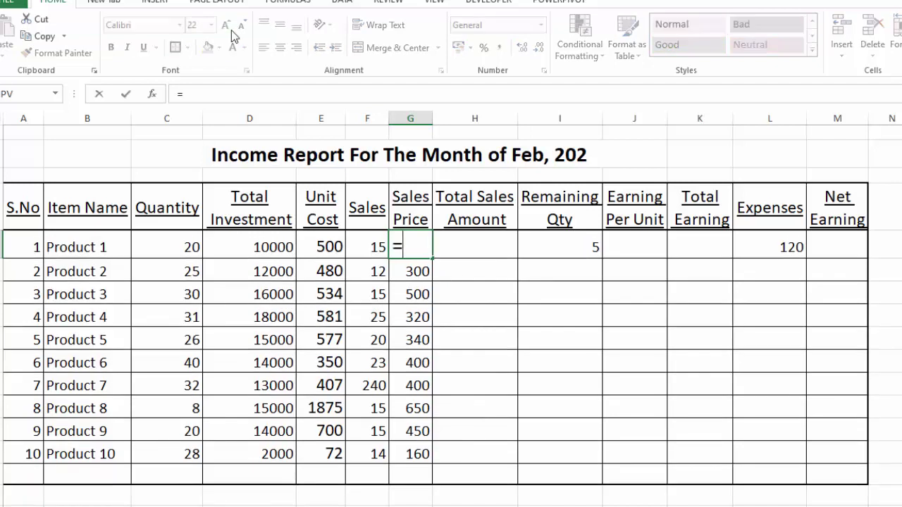
{"action": "left_click", "coordinate": [322, 245]}
{"action": "type", "text": "*"}
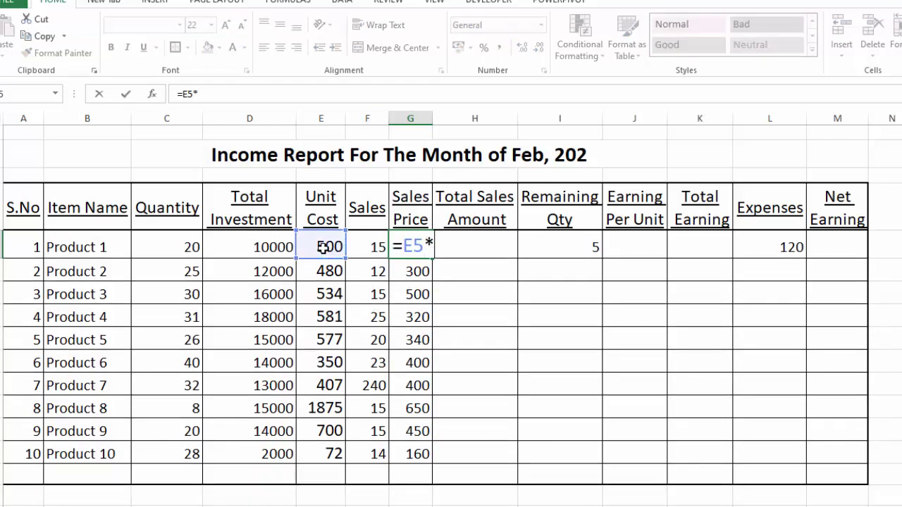
{"action": "type", "text": "20"}
{"action": "key", "text": "BackSpace"}
{"action": "key", "text": "BackSpace"}
{"action": "key", "text": "BackSpace"}
{"action": "key", "text": "BackSpace"}
{"action": "key", "text": "BackSpace"}
{"action": "type", "text": "500"}
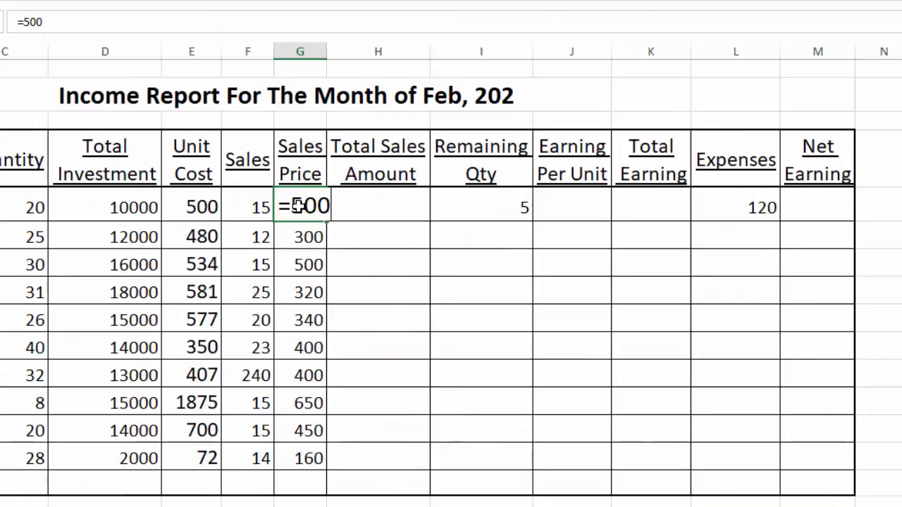
{"action": "key", "text": "BackSpace"}
{"action": "key", "text": "BackSpace"}
{"action": "key", "text": "BackSpace"}
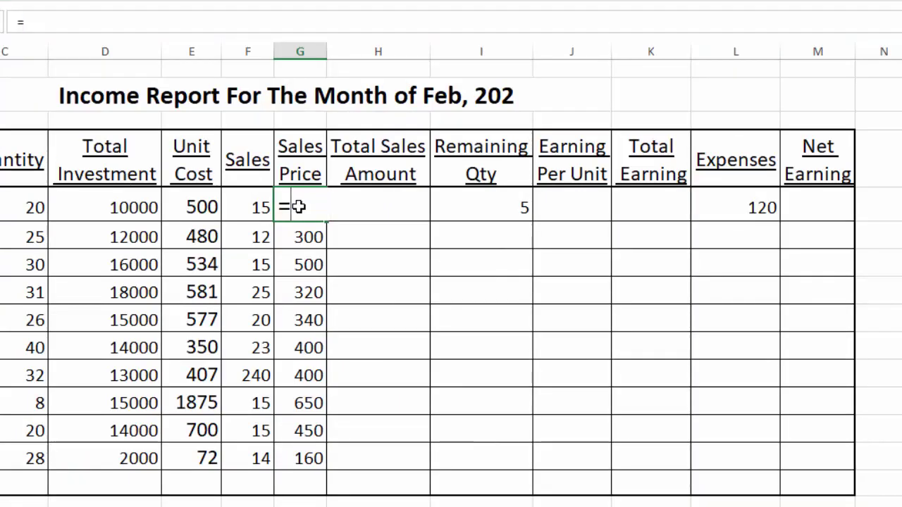
Calculate the Sales Price in G5 with =E5+E5*20%, fill the formula down to G14 and reduce its font size.
{"action": "left_click", "coordinate": [191, 200]}
{"action": "type", "text": "+"}
{"action": "left_click", "coordinate": [195, 203]}
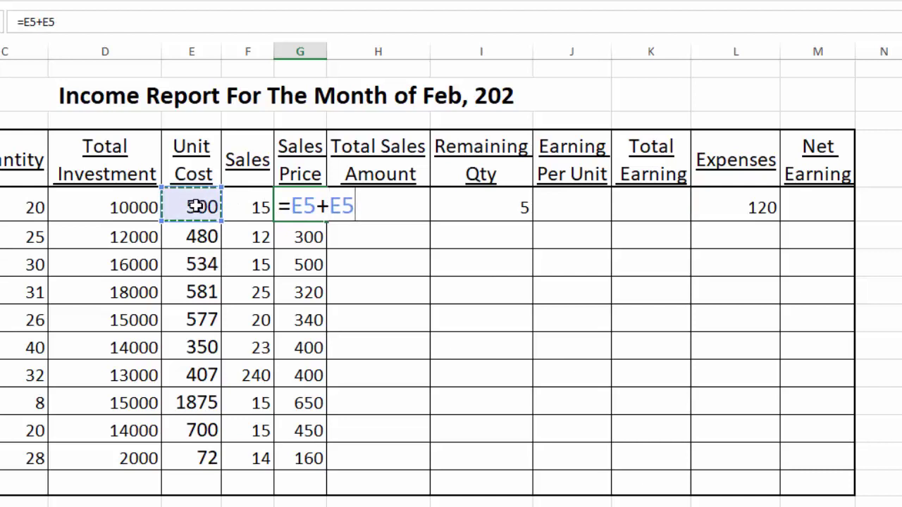
{"action": "type", "text": "*20"}
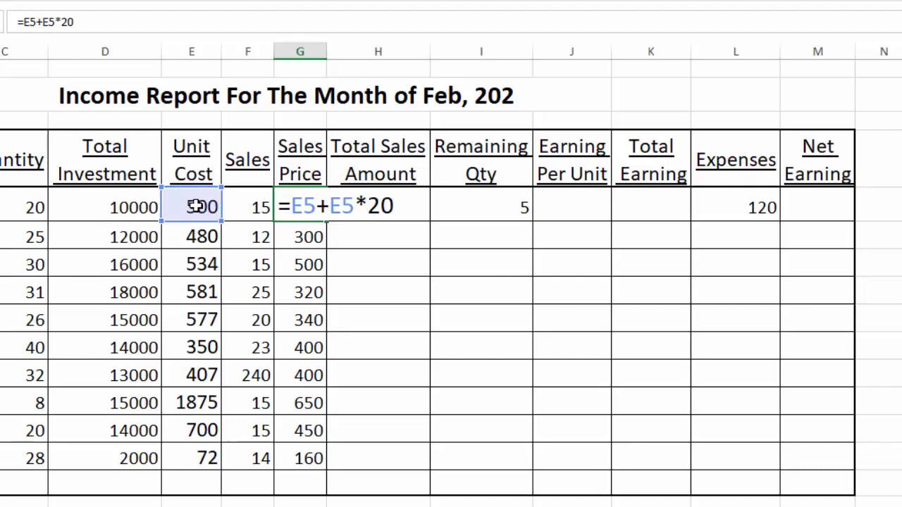
{"action": "type", "text": "%"}
{"action": "key", "text": "Return"}
{"action": "key", "text": "Up"}
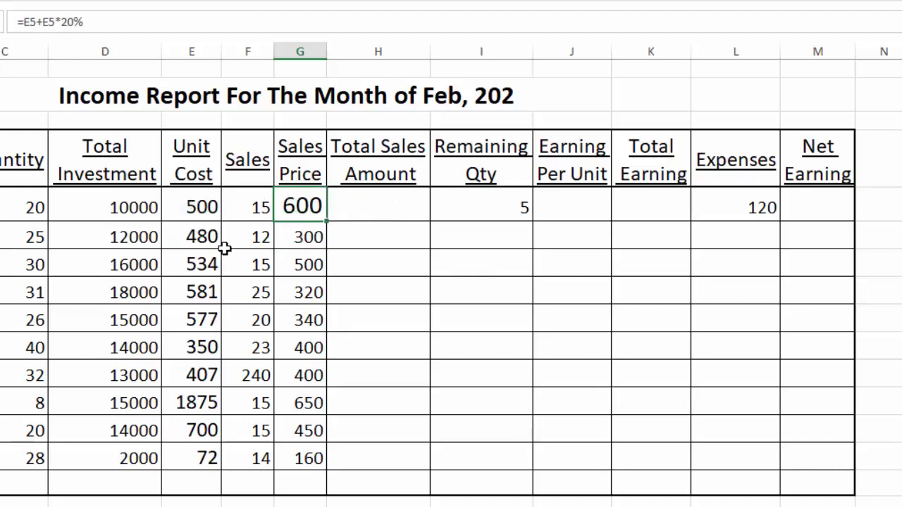
{"action": "double_click", "coordinate": [327, 220]}
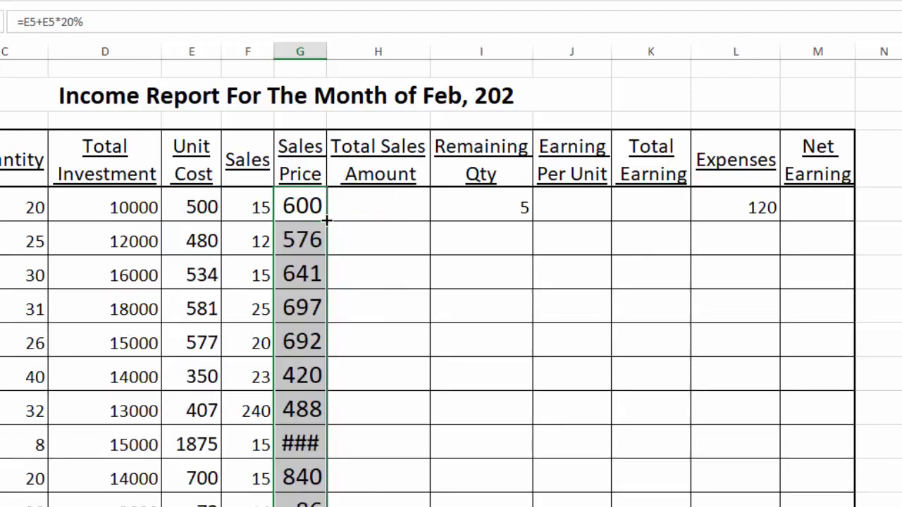
{"action": "key", "text": "ctrl+shift+comma"}
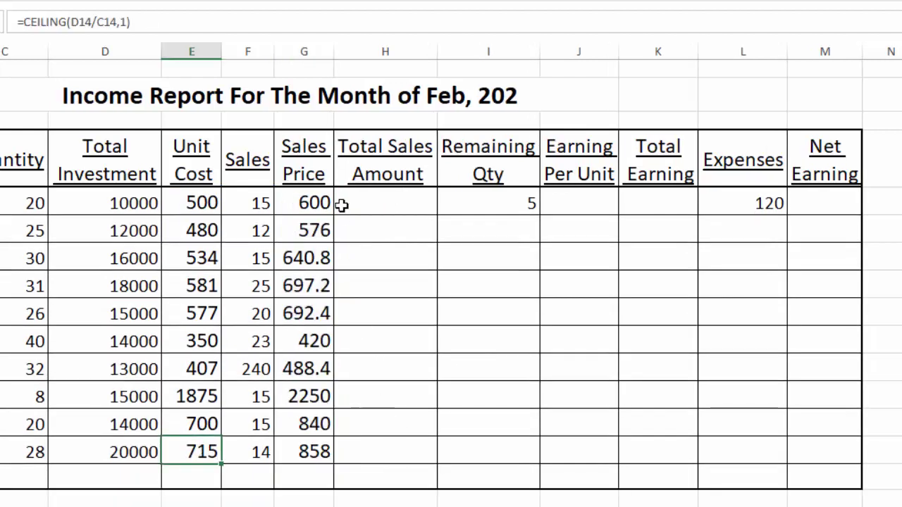
Calculate the Total Sales Amount in H5 with =F5*G5 and fill the formula down to H14.
{"action": "left_click", "coordinate": [301, 202]}
{"action": "left_click", "coordinate": [405, 208]}
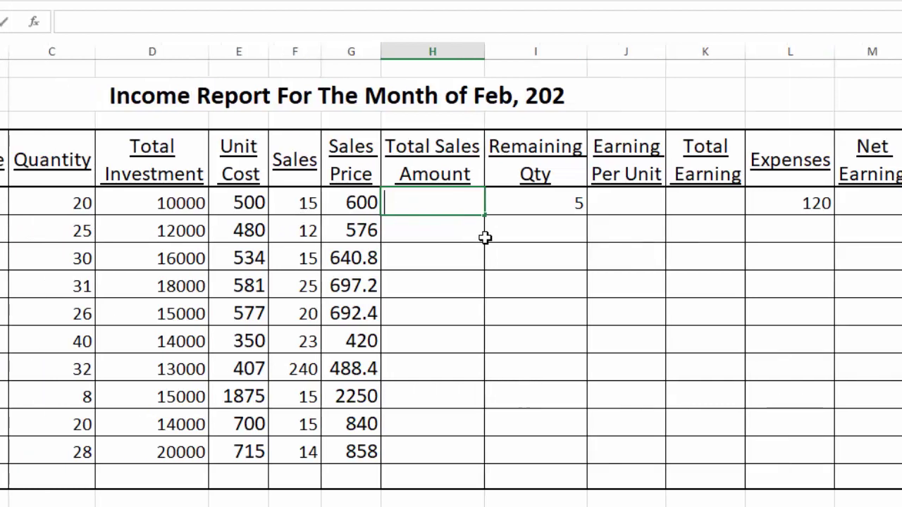
{"action": "type", "text": "="}
{"action": "left_click", "coordinate": [291, 204]}
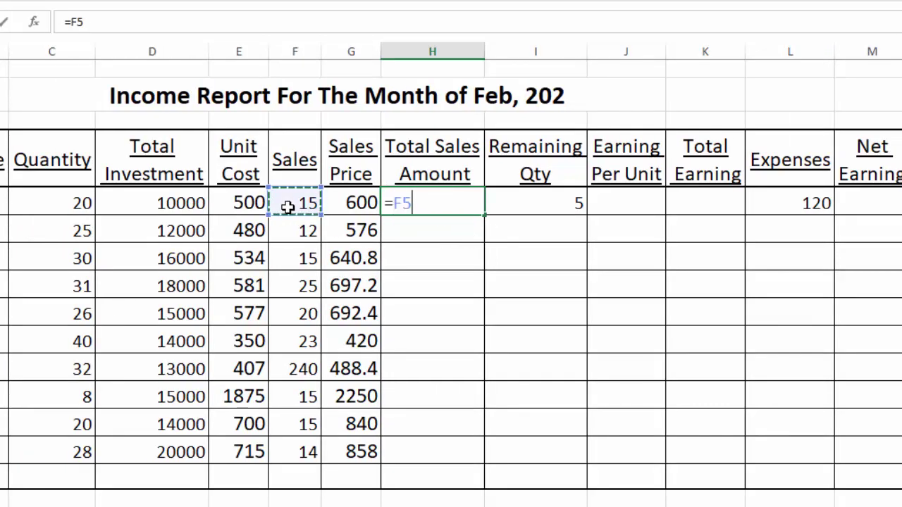
{"action": "type", "text": "*"}
{"action": "left_click", "coordinate": [353, 203]}
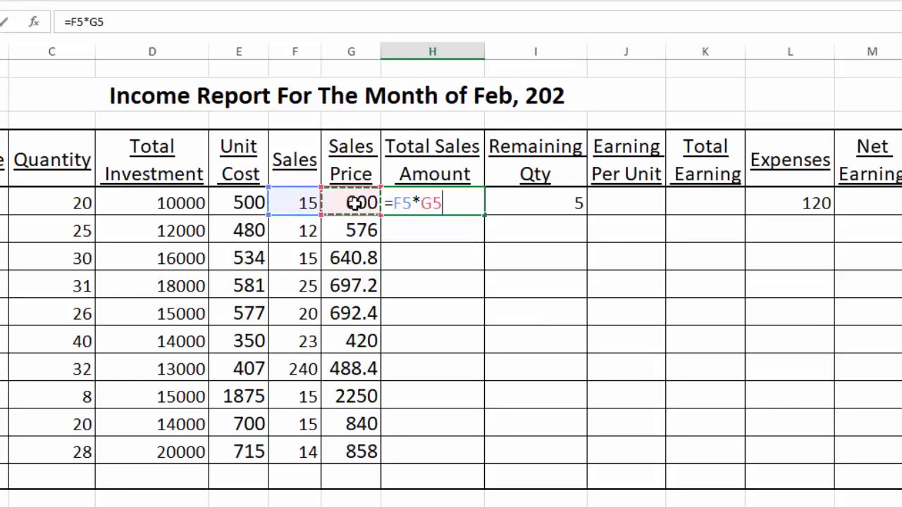
{"action": "key", "text": "Return"}
{"action": "left_click", "coordinate": [461, 203]}
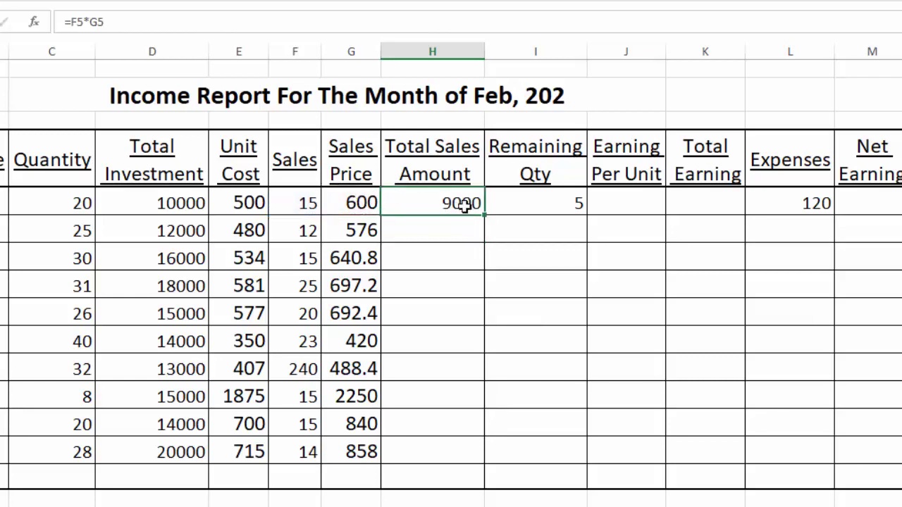
{"action": "double_click", "coordinate": [486, 215]}
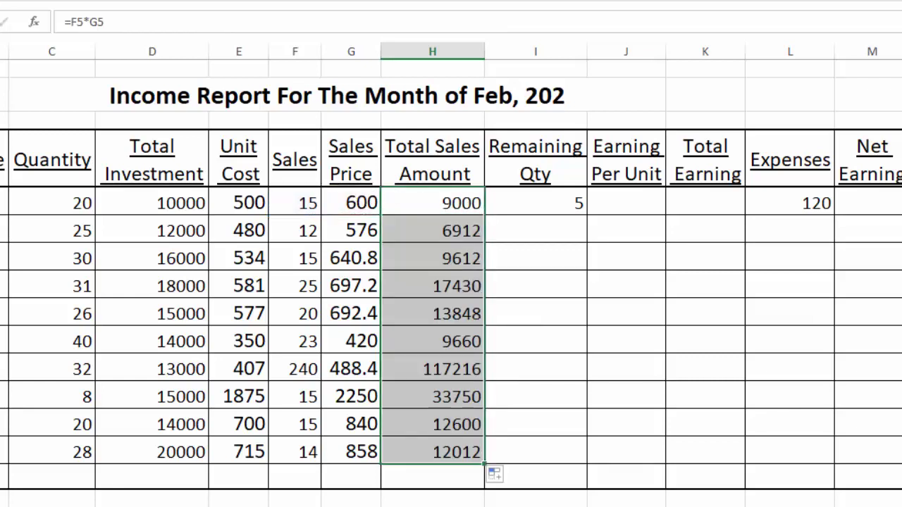
Calculate the Remaining Qty in I5 with =C5-F5, fill it down to I14, and enlarge the text from Remaining Qty through Expenses.
{"action": "left_click", "coordinate": [561, 202]}
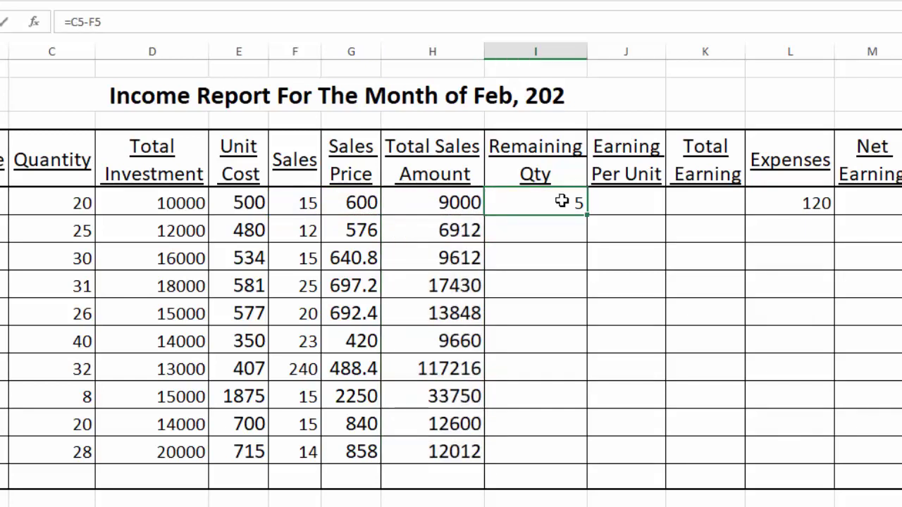
{"action": "type", "text": "="}
{"action": "left_click", "coordinate": [75, 203]}
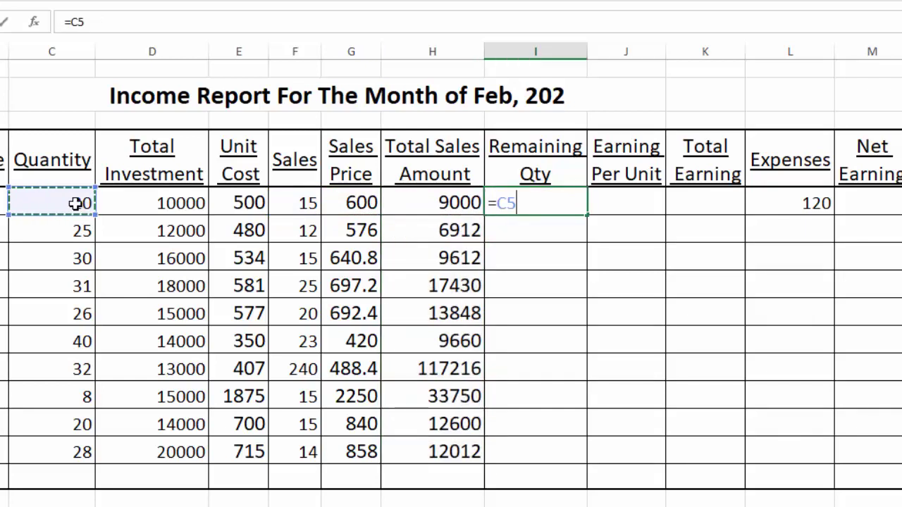
{"action": "type", "text": "-"}
{"action": "left_click", "coordinate": [305, 203]}
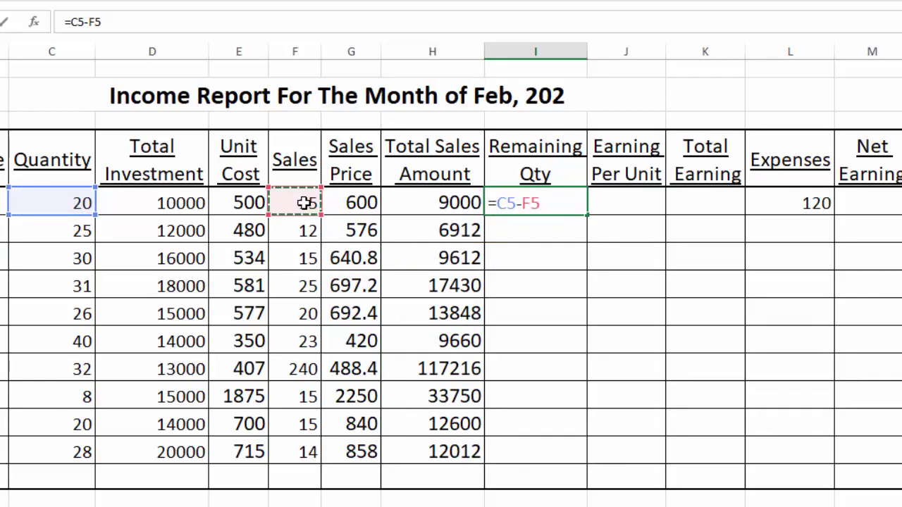
{"action": "key", "text": "Return"}
{"action": "left_click", "coordinate": [577, 198]}
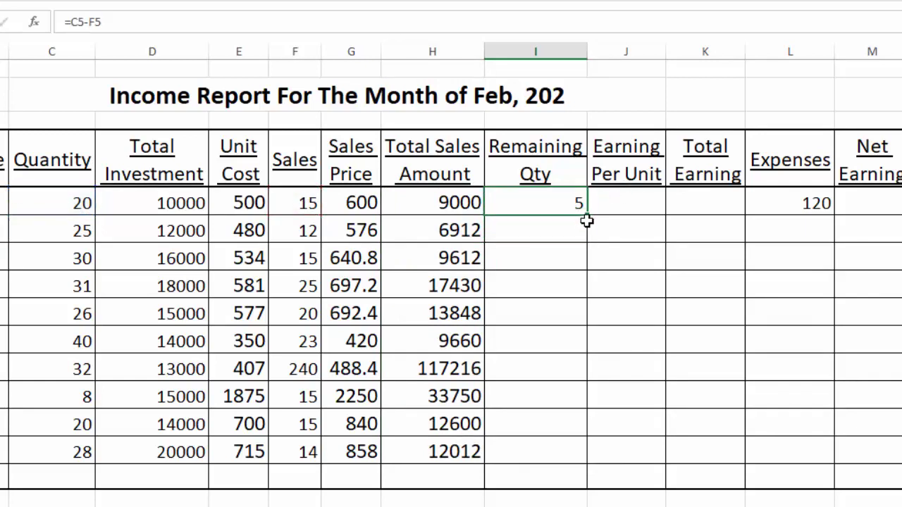
{"action": "left_click_drag", "start_coordinate": [587, 221], "coordinate": [594, 467]}
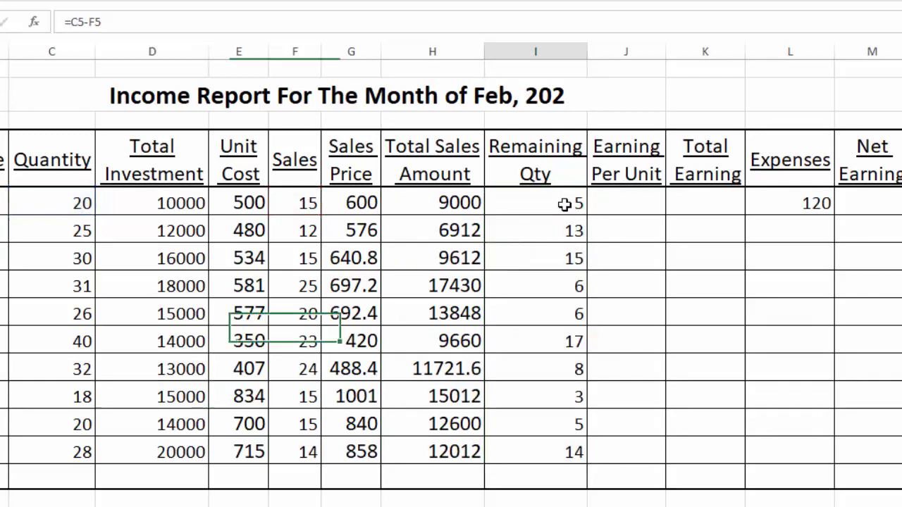
{"action": "left_click_drag", "start_coordinate": [564, 205], "coordinate": [825, 467]}
Try calculating the Earning Per Unit in J5 with =E5-G5.
{"action": "left_click", "coordinate": [650, 203]}
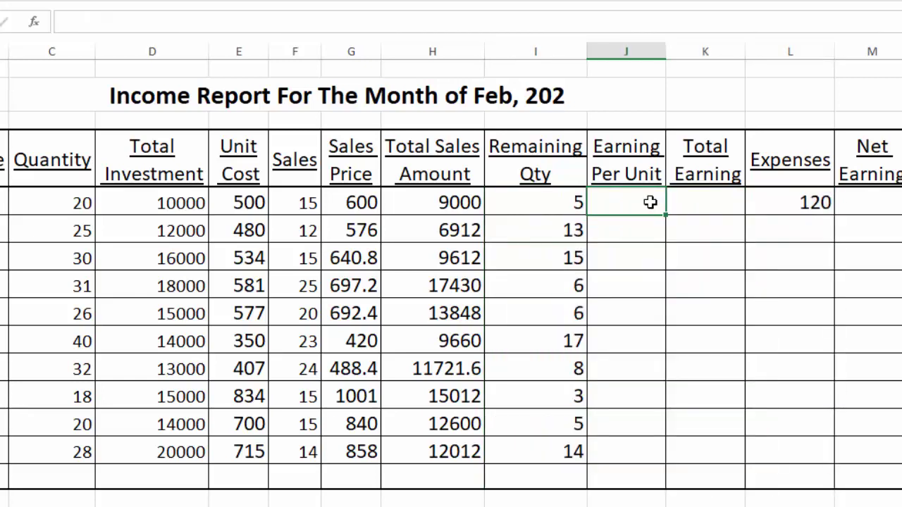
{"action": "type", "text": "="}
{"action": "left_click", "coordinate": [253, 203]}
{"action": "type", "text": "-"}
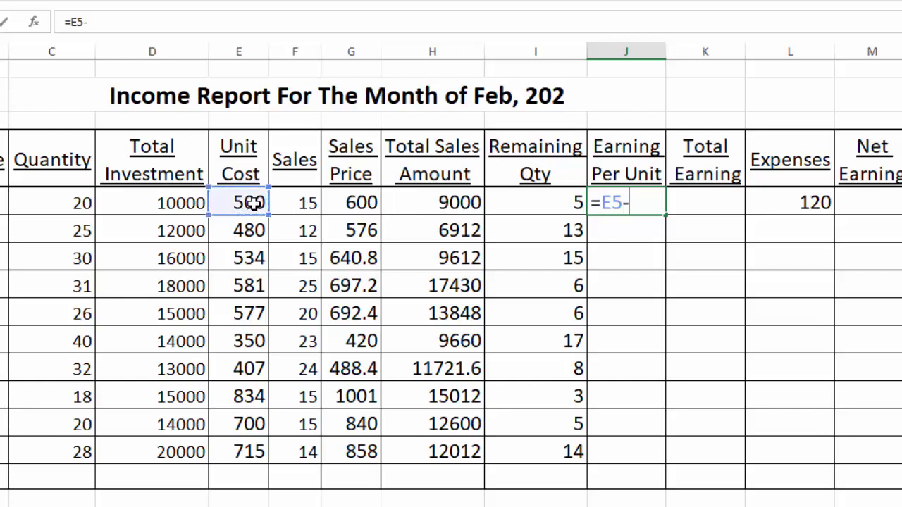
{"action": "left_click", "coordinate": [359, 203]}
{"action": "key", "text": "Return"}
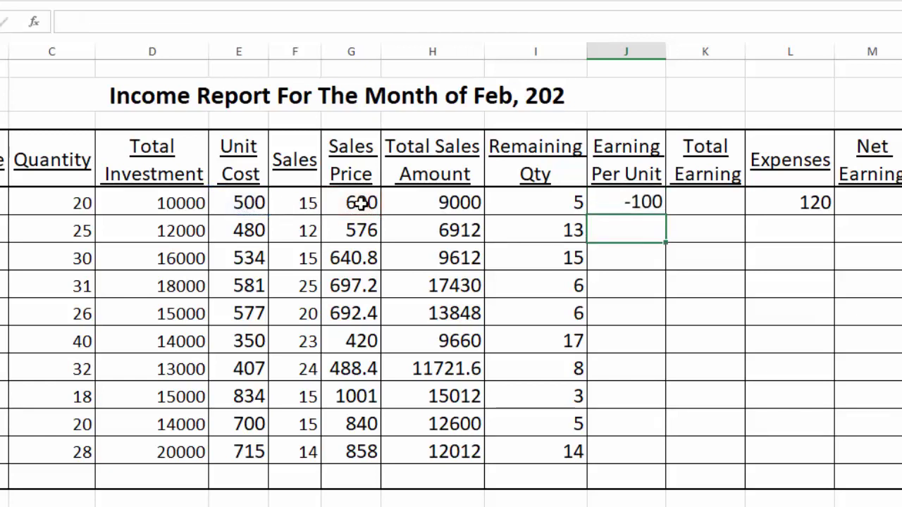
Calculate the Earning Per Unit in J5 with =G5-E5 and fill the formula down to J14.
{"action": "left_click", "coordinate": [643, 201]}
{"action": "type", "text": "="}
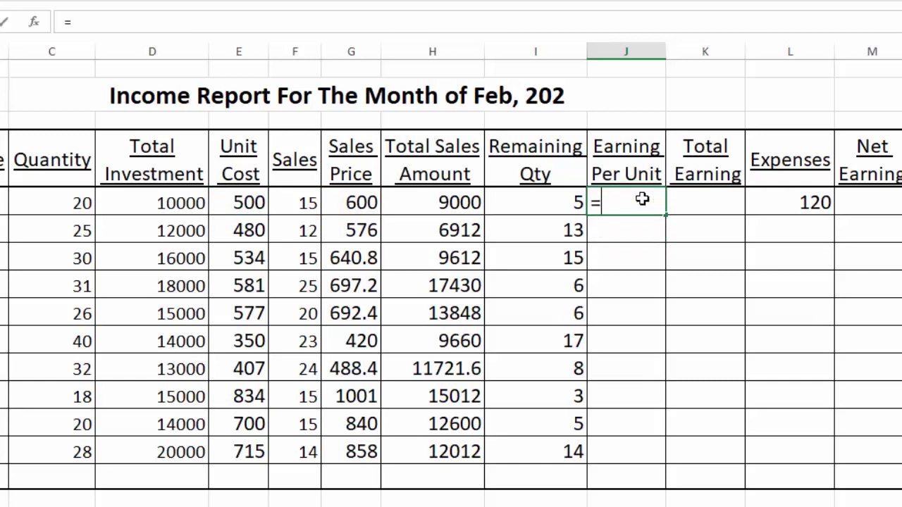
{"action": "left_click", "coordinate": [359, 205]}
{"action": "type", "text": "-"}
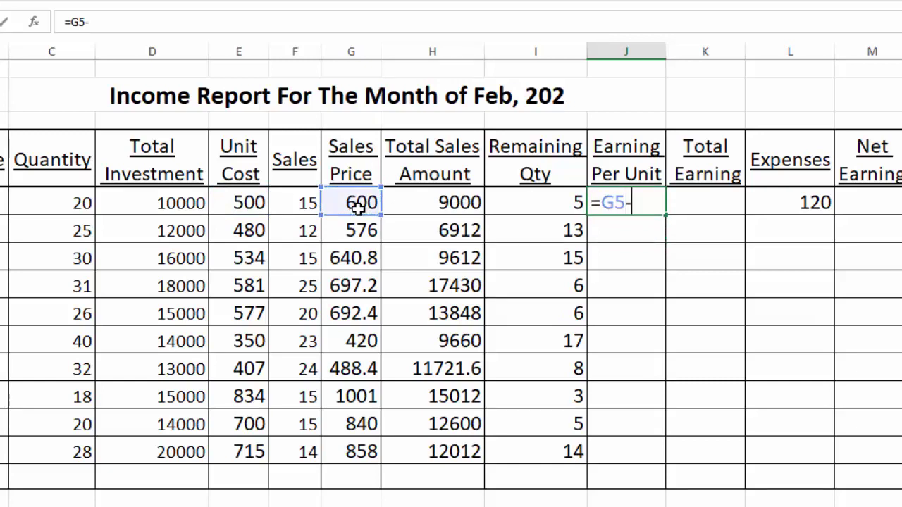
{"action": "left_click", "coordinate": [250, 203]}
{"action": "key", "text": "Return"}
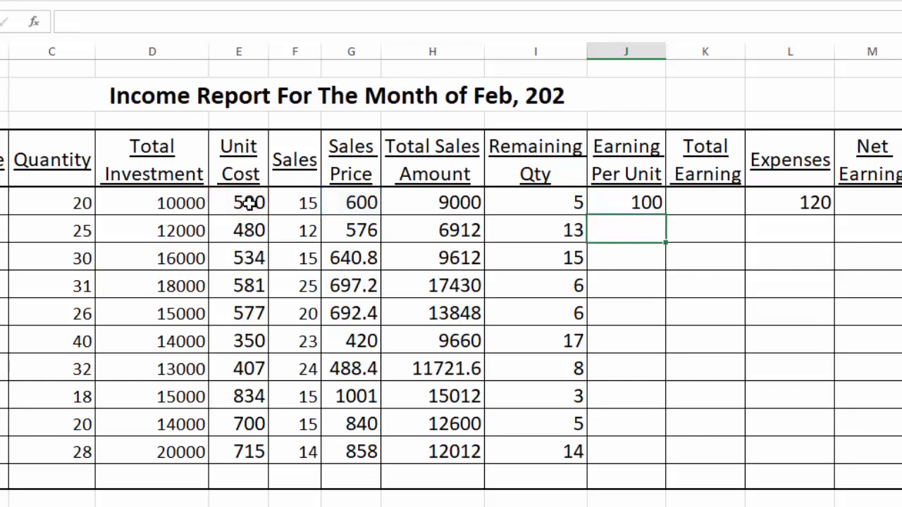
{"action": "left_click", "coordinate": [632, 201]}
{"action": "double_click", "coordinate": [666, 215]}
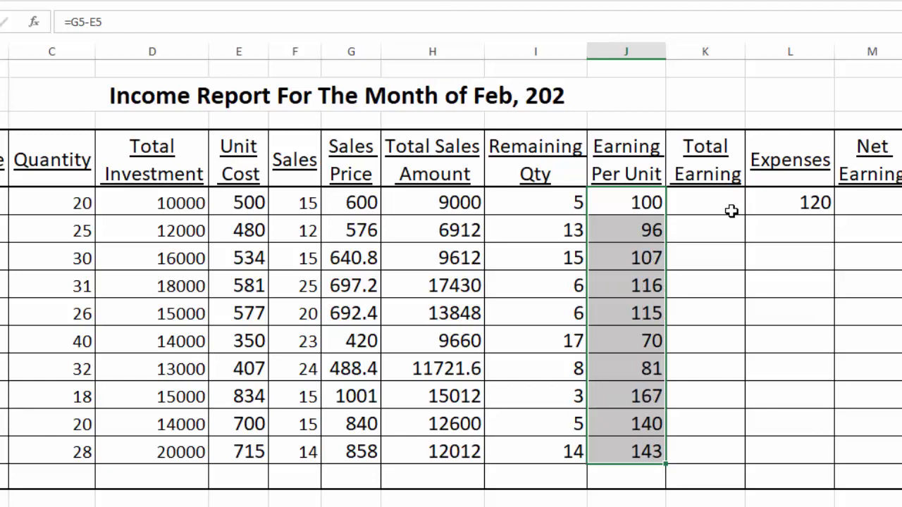
{"action": "left_click", "coordinate": [732, 212]}
{"action": "type", "text": "="}
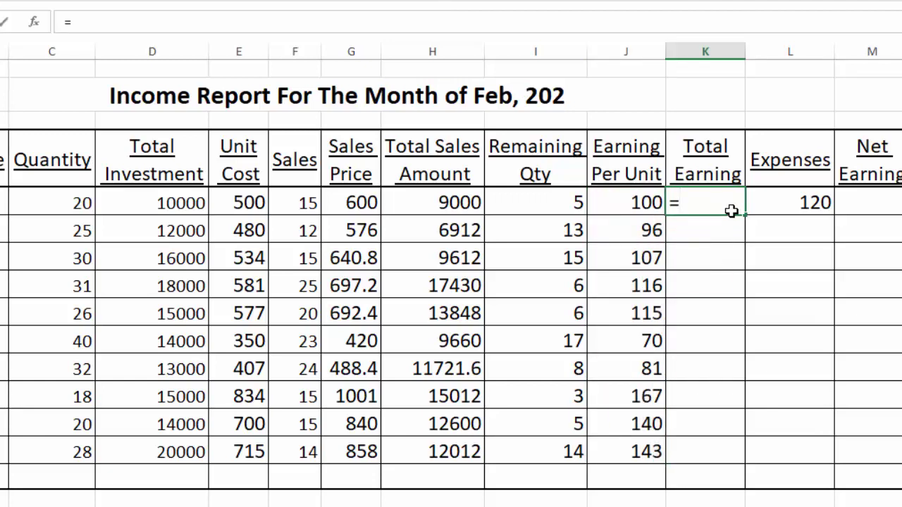
{"action": "left_click", "coordinate": [308, 201]}
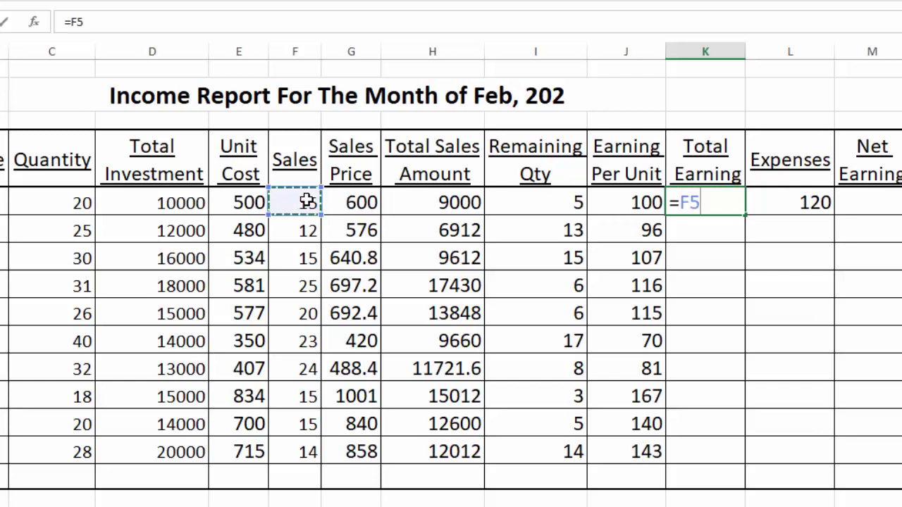
{"action": "type", "text": "*"}
{"action": "left_click", "coordinate": [673, 205]}
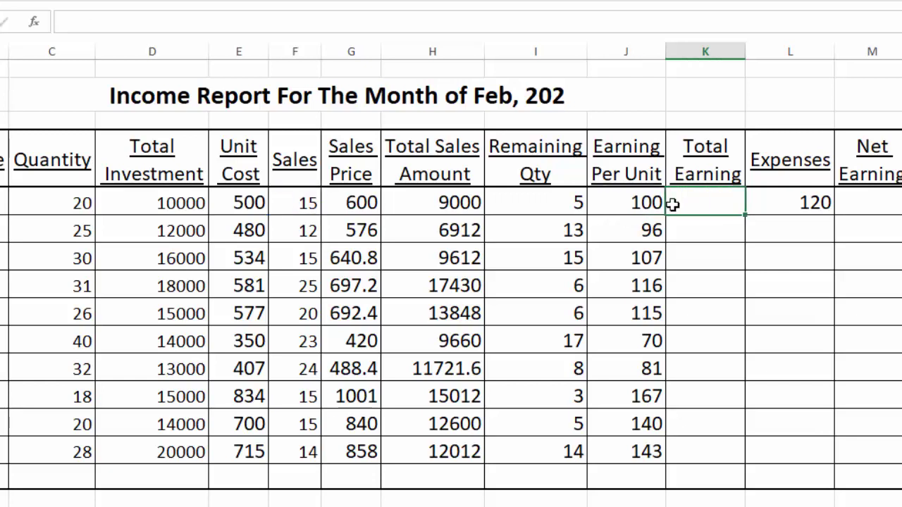
Calculate the Total Earning in K5 with =J5*F5, fill it down to K14 and show the results without decimals.
{"action": "left_click", "coordinate": [647, 204]}
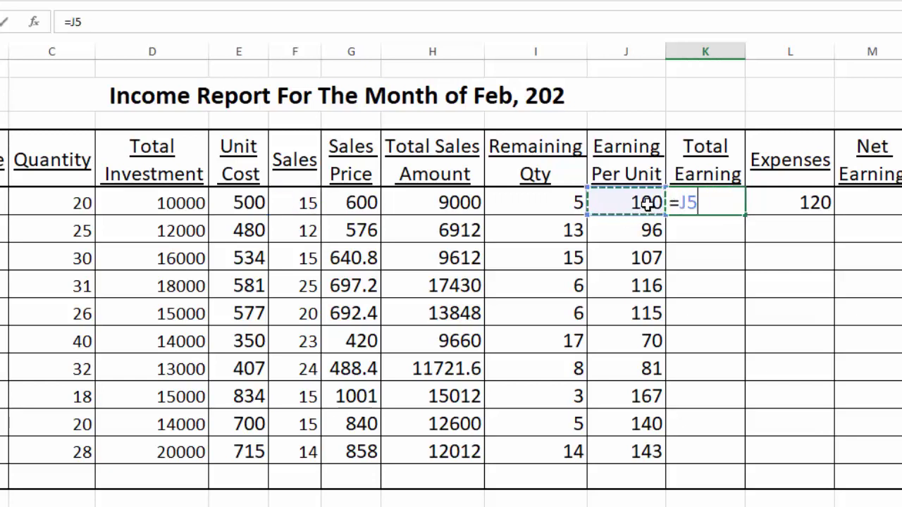
{"action": "type", "text": "*"}
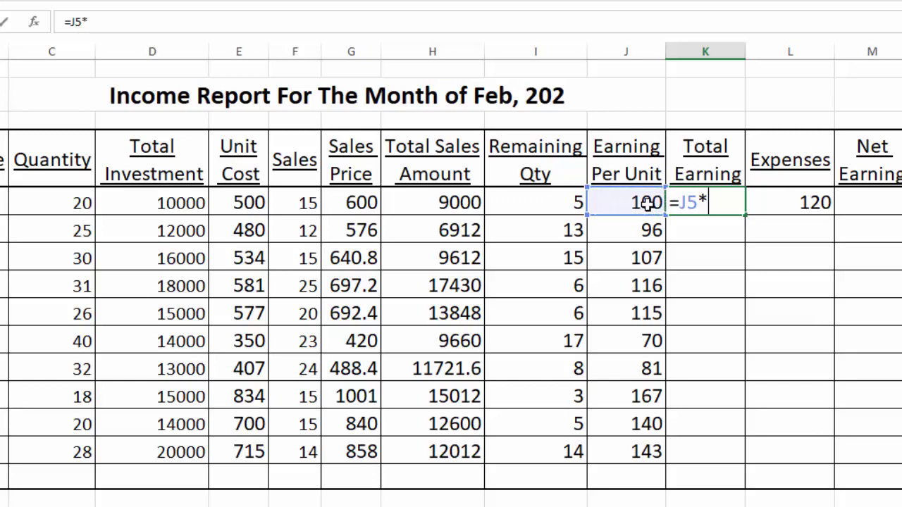
{"action": "left_click", "coordinate": [308, 203]}
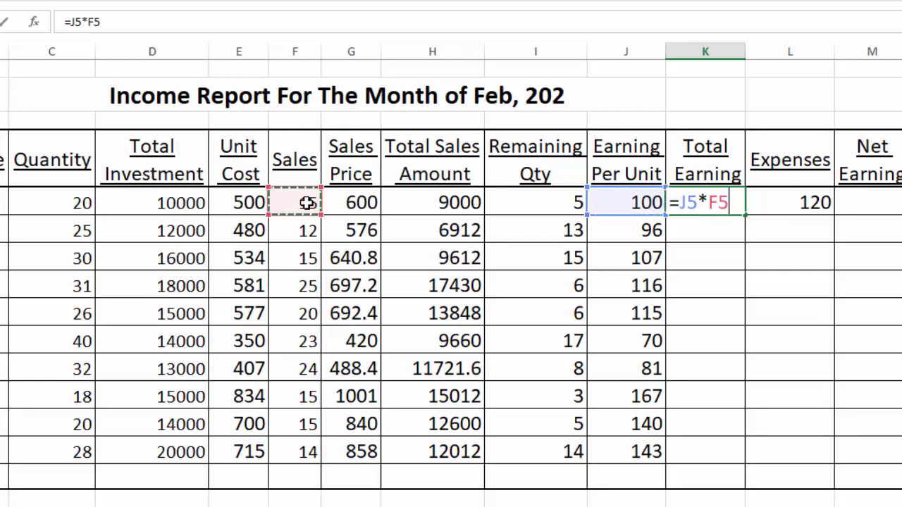
{"action": "key", "text": "Return"}
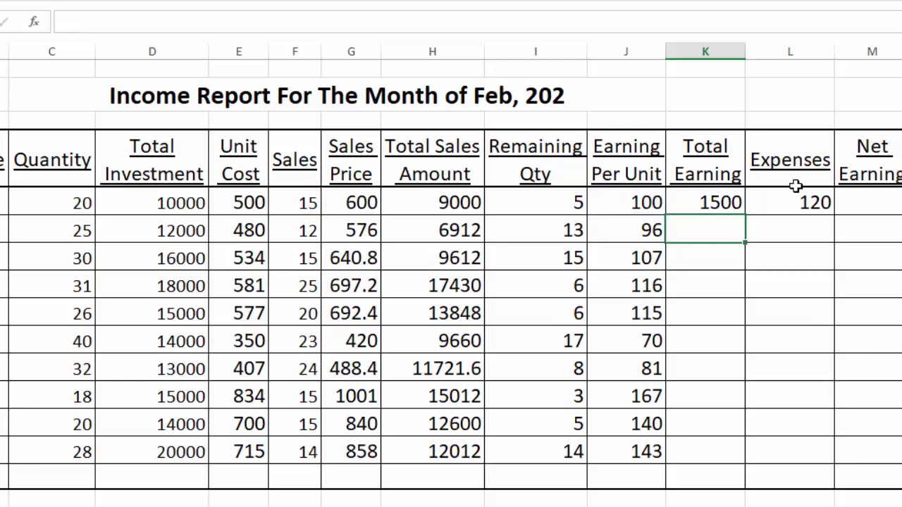
{"action": "left_click", "coordinate": [726, 205]}
{"action": "double_click", "coordinate": [747, 217]}
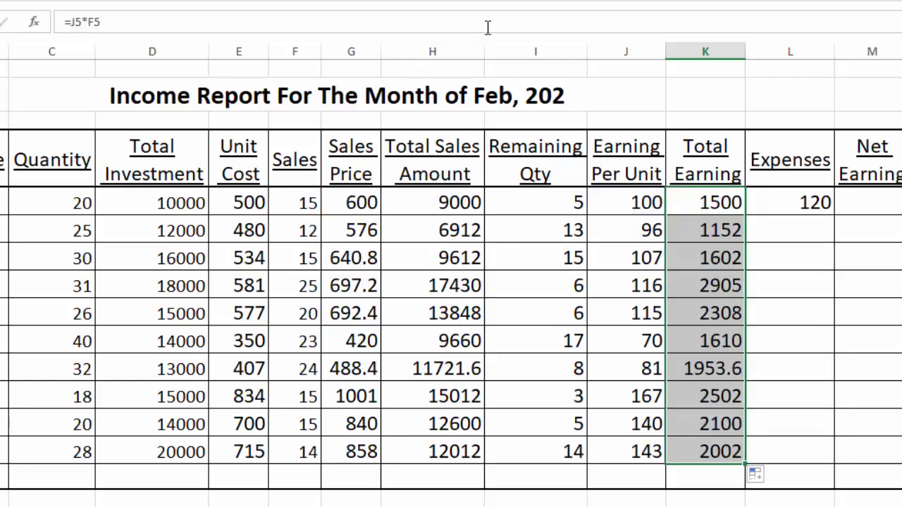
{"action": "key", "text": "alt+h"}
{"action": "key", "text": "9"}
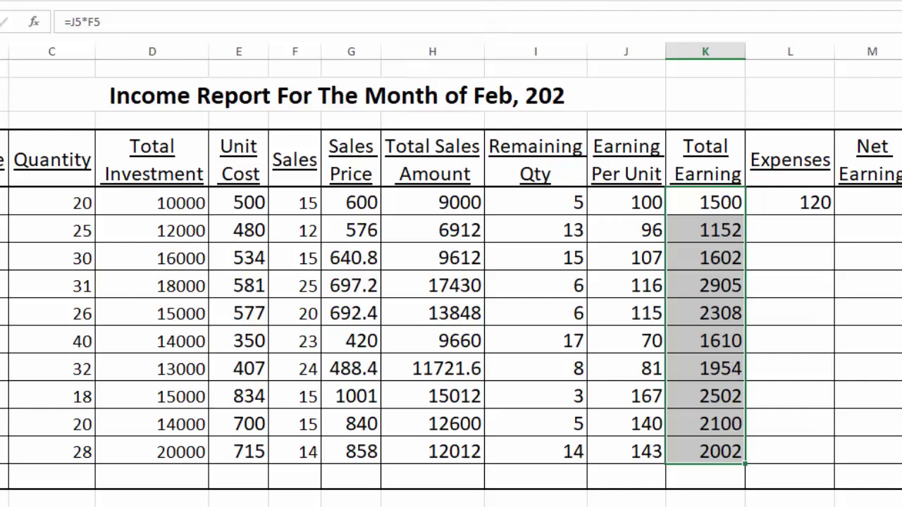
Complete the Expenses in L6:L14 with 32, 140, 150, 200, 320, 140, 160, 180 and 2100, and calculate Net Earning in M5 with =K5-L5.
{"action": "left_click", "coordinate": [797, 220]}
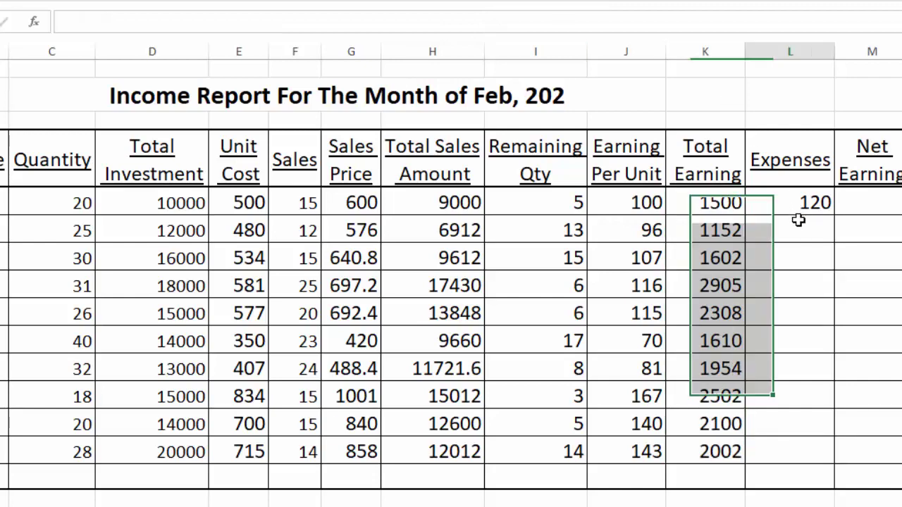
{"action": "left_click", "coordinate": [874, 210]}
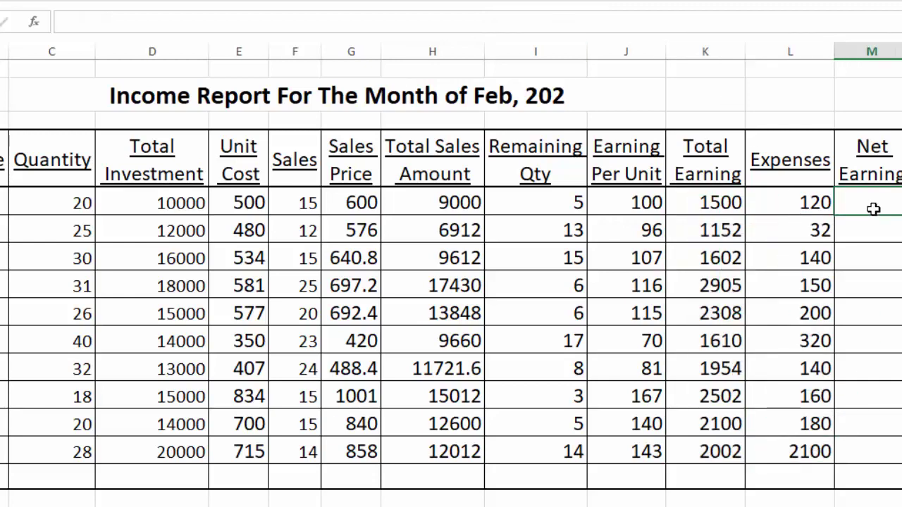
{"action": "type", "text": "="}
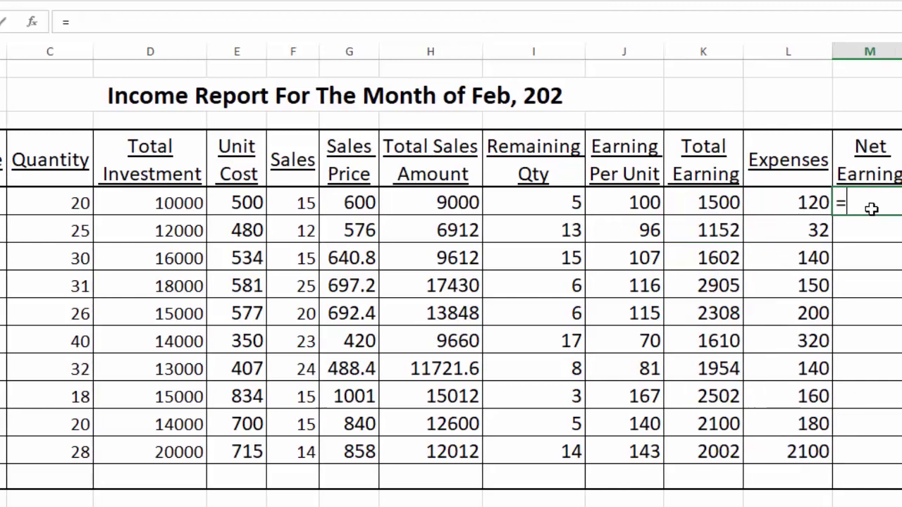
{"action": "left_click", "coordinate": [718, 202]}
{"action": "type", "text": "-"}
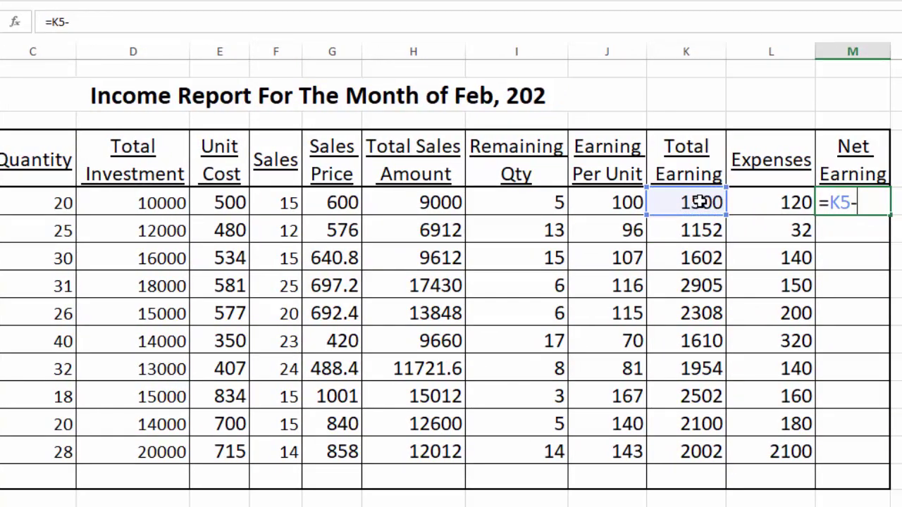
{"action": "left_click", "coordinate": [766, 203]}
{"action": "key", "text": "Return"}
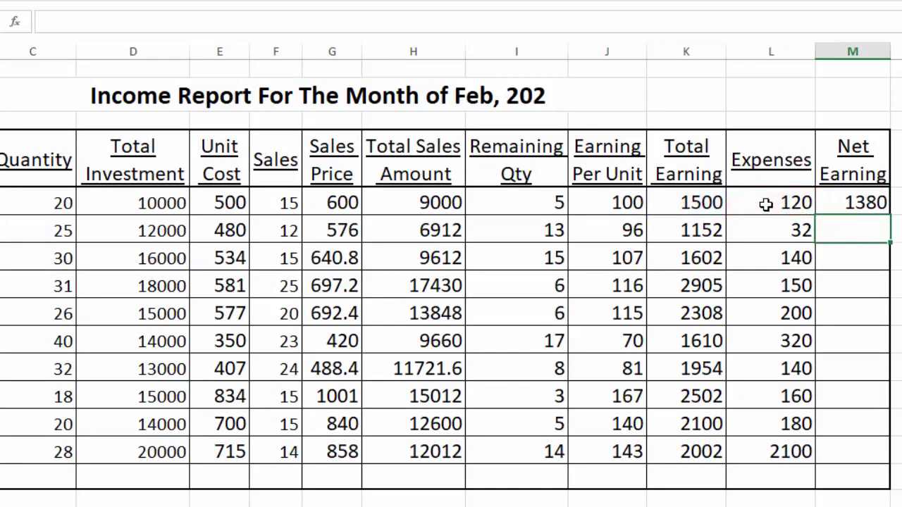
Fill the Net Earning formula down to M14 and correct the last expense in L14 to 210.
{"action": "left_click", "coordinate": [877, 202]}
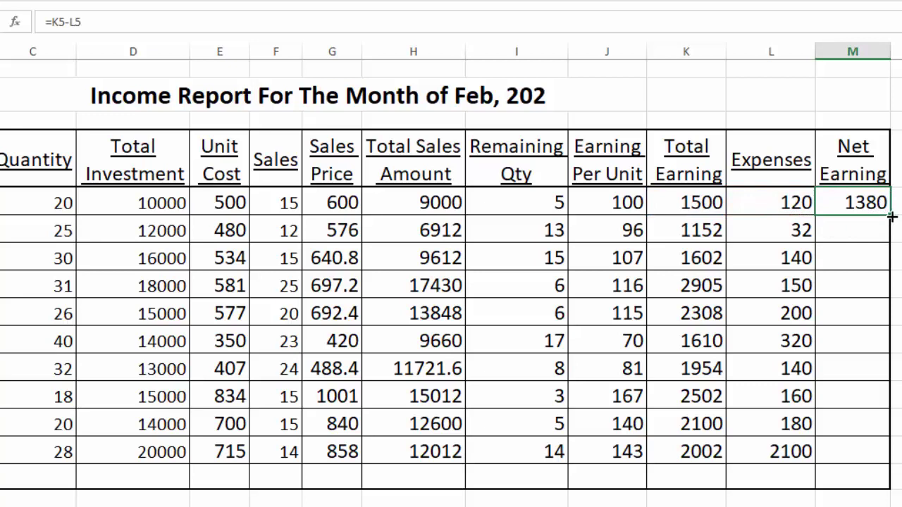
{"action": "double_click", "coordinate": [892, 218]}
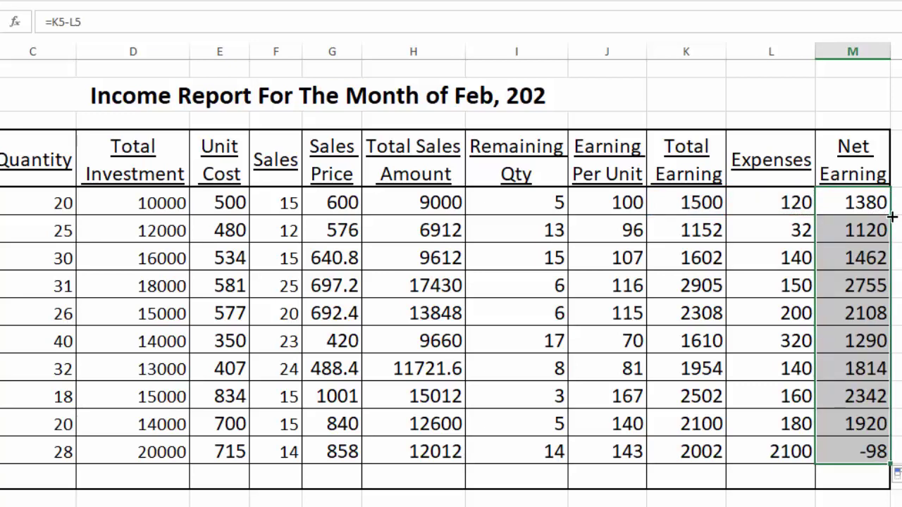
{"action": "left_click", "coordinate": [799, 312]}
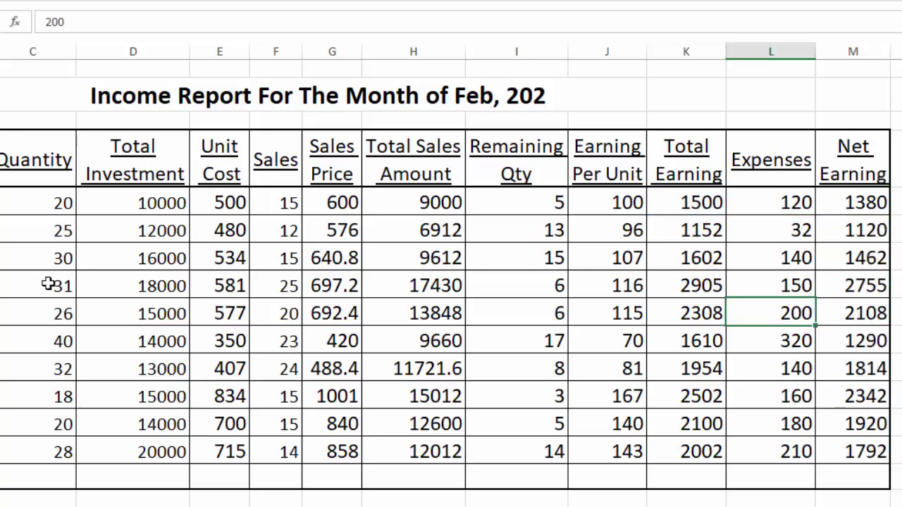
Format the header row A4:M4 with top alignment, a dark blue fill and white text.
{"action": "left_click_drag", "start_coordinate": [33, 209], "coordinate": [860, 203]}
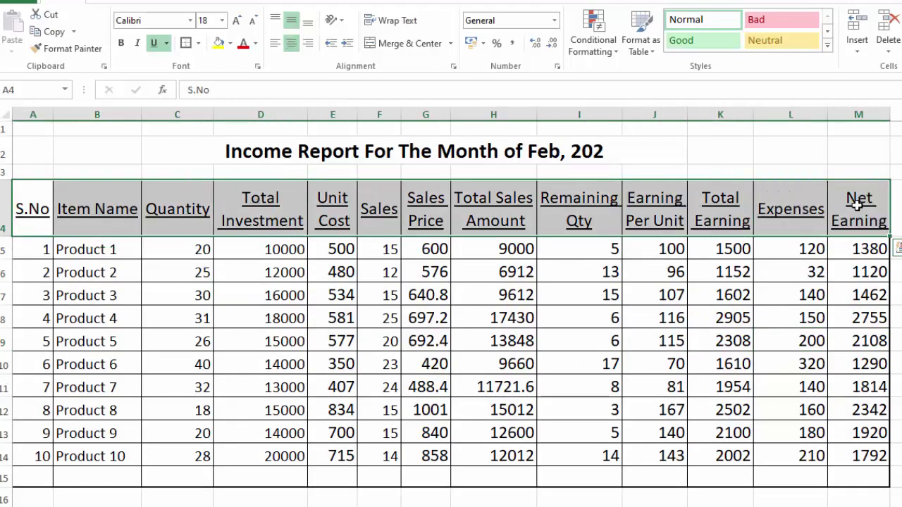
{"action": "left_click", "coordinate": [281, 22]}
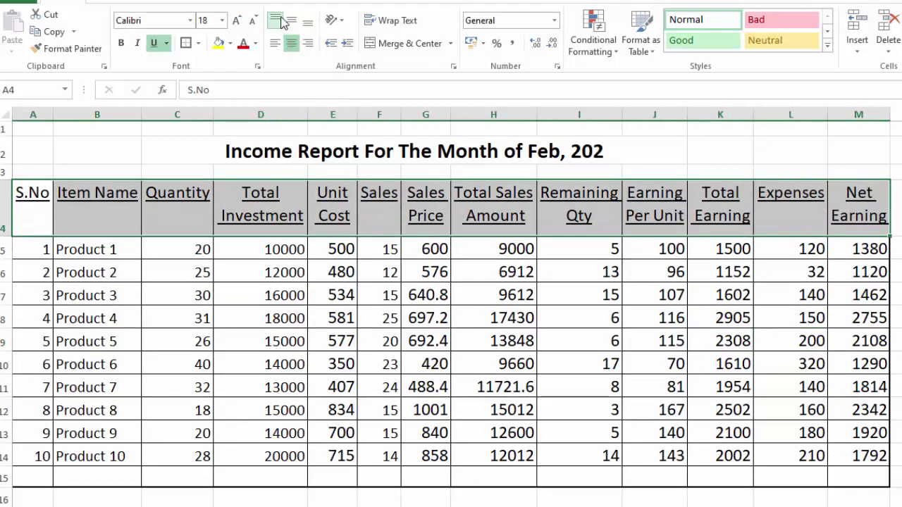
{"action": "left_click", "coordinate": [230, 44]}
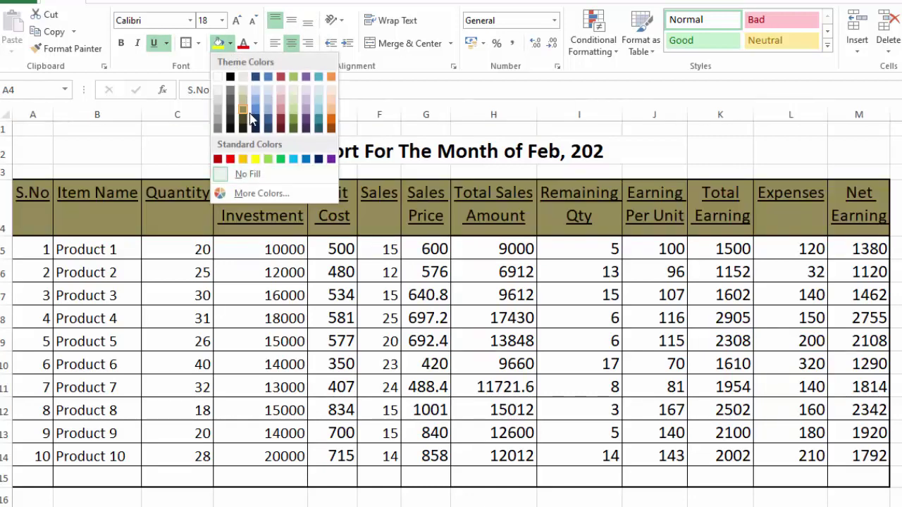
{"action": "left_click", "coordinate": [255, 127]}
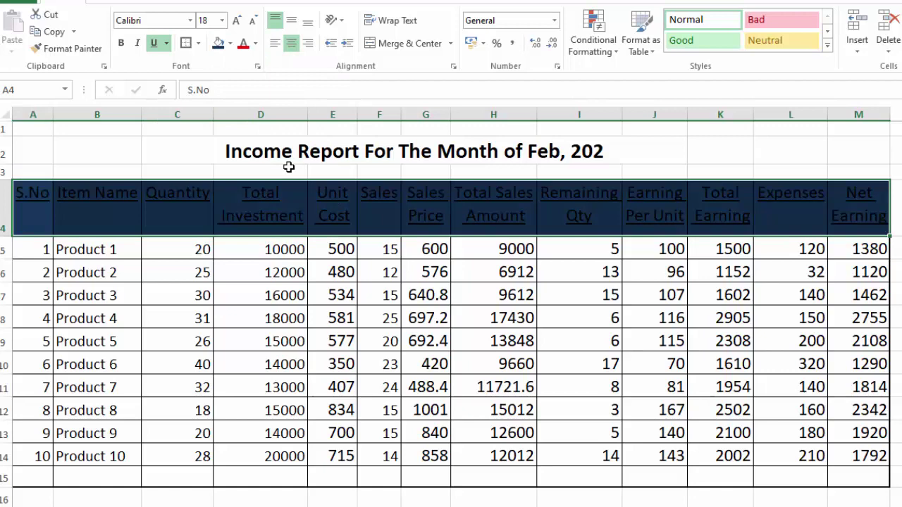
{"action": "left_click", "coordinate": [256, 43]}
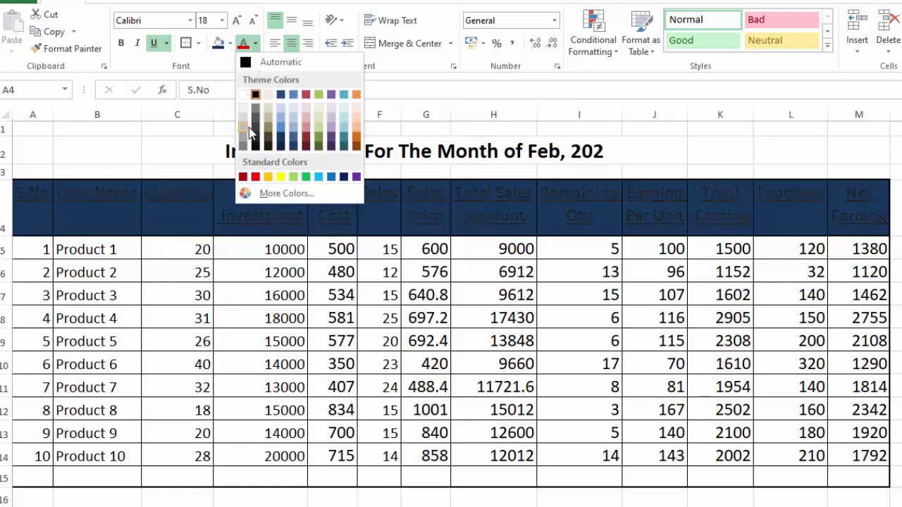
{"action": "left_click", "coordinate": [243, 94]}
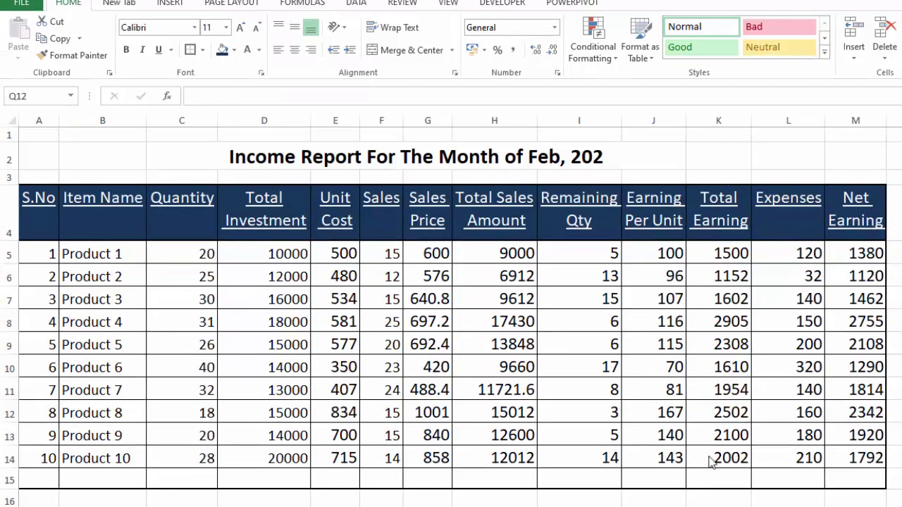
Merge and center cells A15:B15 and enter the label Total.
{"action": "left_click_drag", "start_coordinate": [43, 480], "coordinate": [84, 480]}
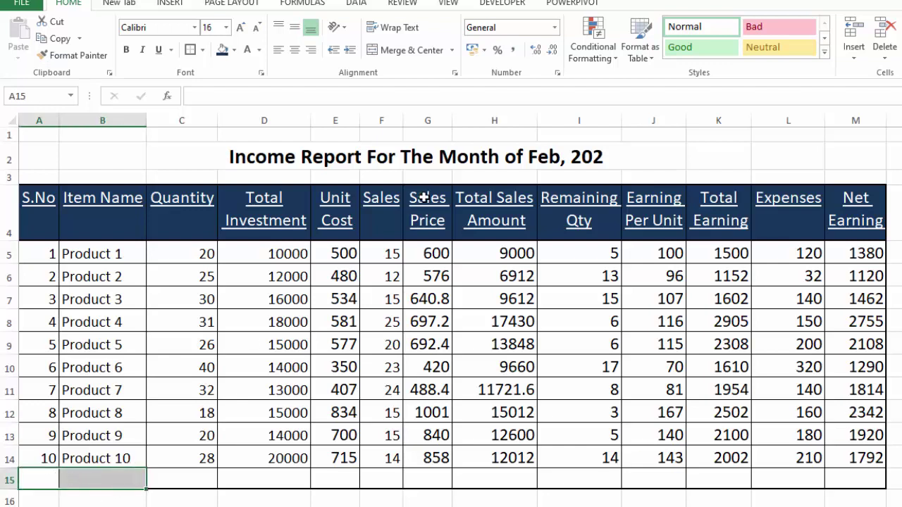
{"action": "left_click", "coordinate": [422, 52]}
{"action": "type", "text": "Total"}
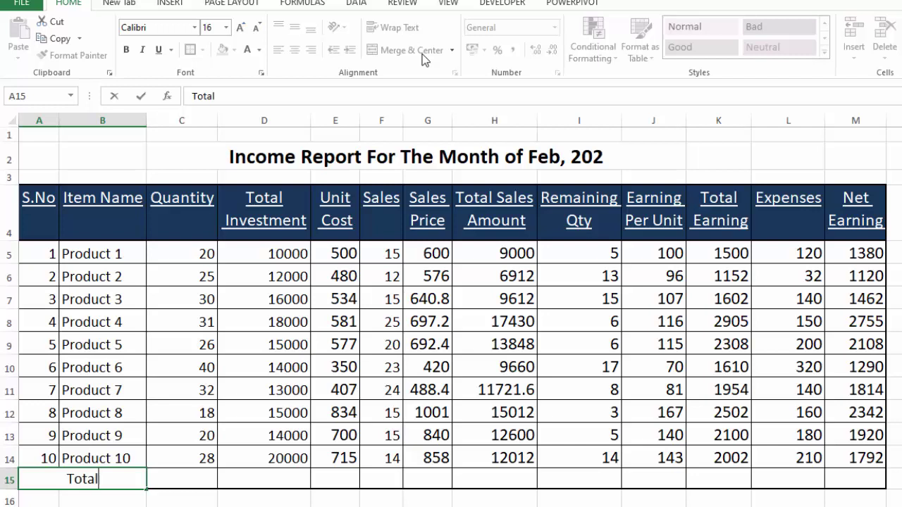
{"action": "key", "text": "Tab"}
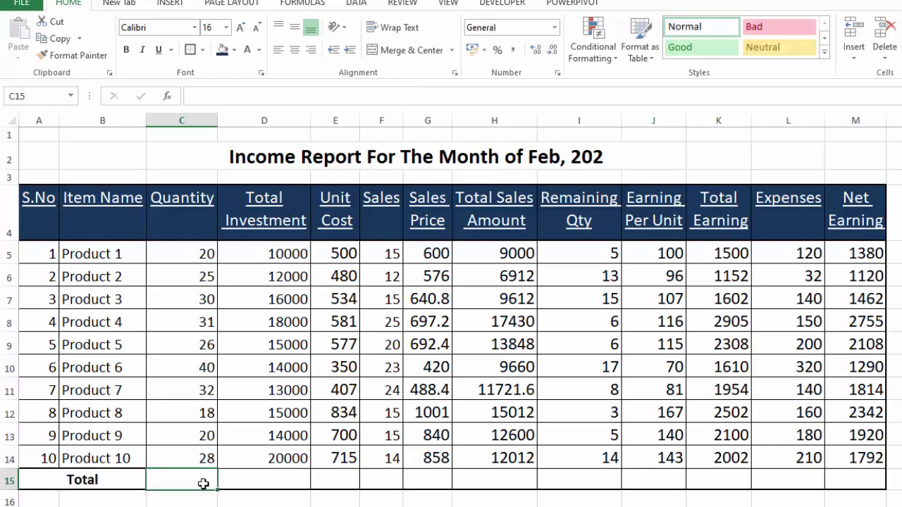
Total the Quantity in C15 with =SUM(C5:C14), fill it across to M15, and make the totals bold and underlined.
{"action": "key", "text": "alt+equal"}
{"action": "key", "text": "Return"}
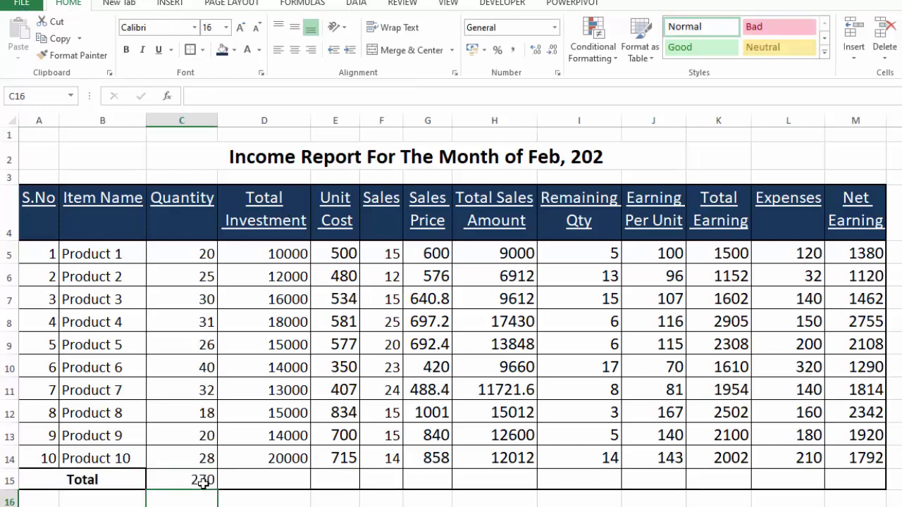
{"action": "left_click", "coordinate": [199, 481]}
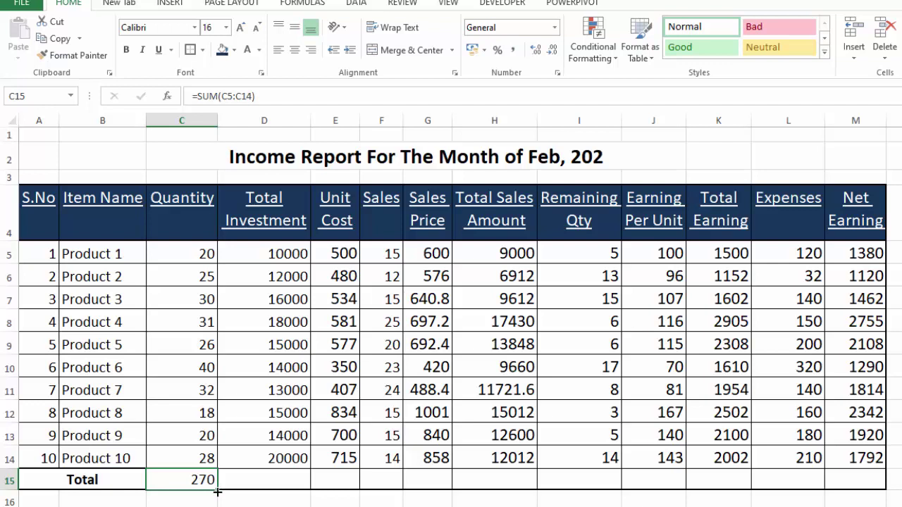
{"action": "left_click_drag", "start_coordinate": [217, 491], "coordinate": [881, 486]}
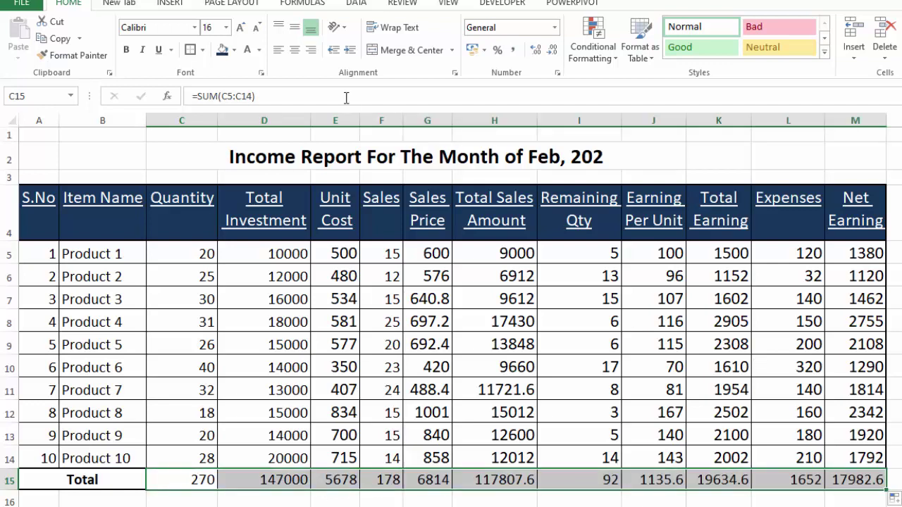
{"action": "left_click", "coordinate": [128, 51]}
{"action": "left_click", "coordinate": [159, 50]}
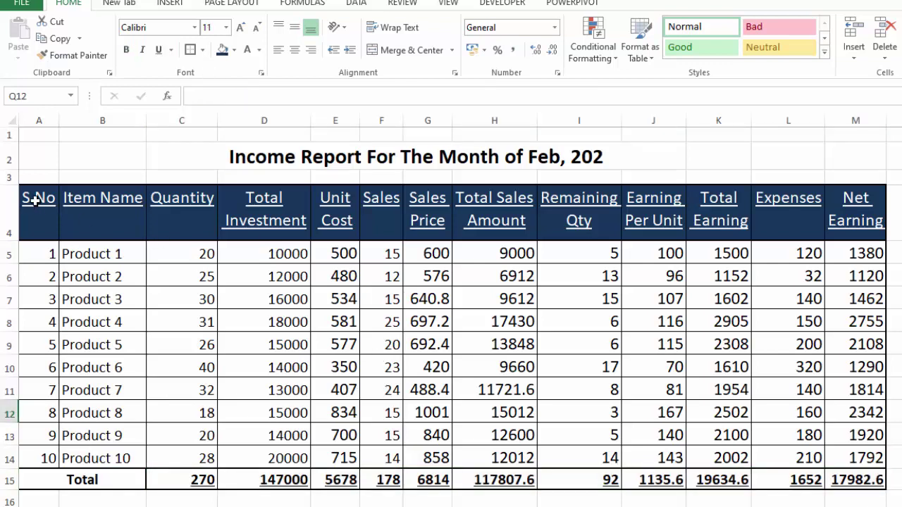
{"action": "left_click_drag", "start_coordinate": [34, 201], "coordinate": [842, 240]}
{"action": "left_click", "coordinate": [901, 412]}
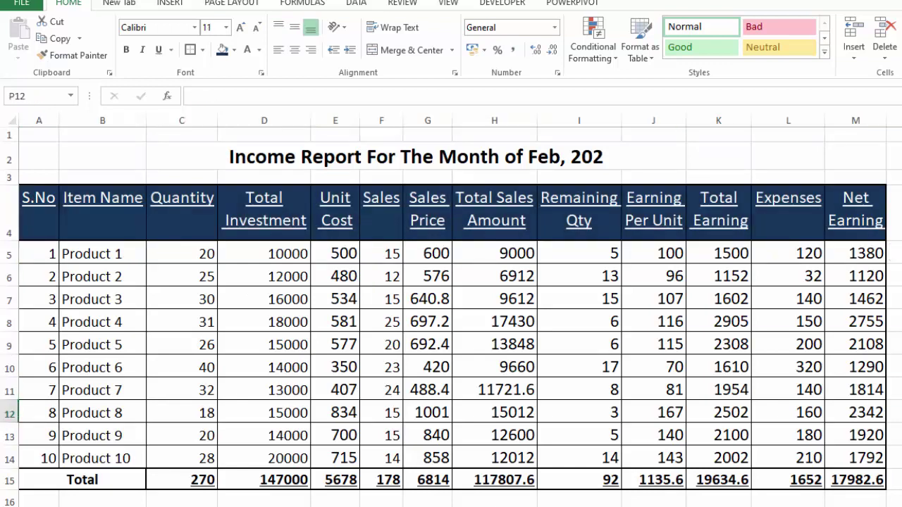